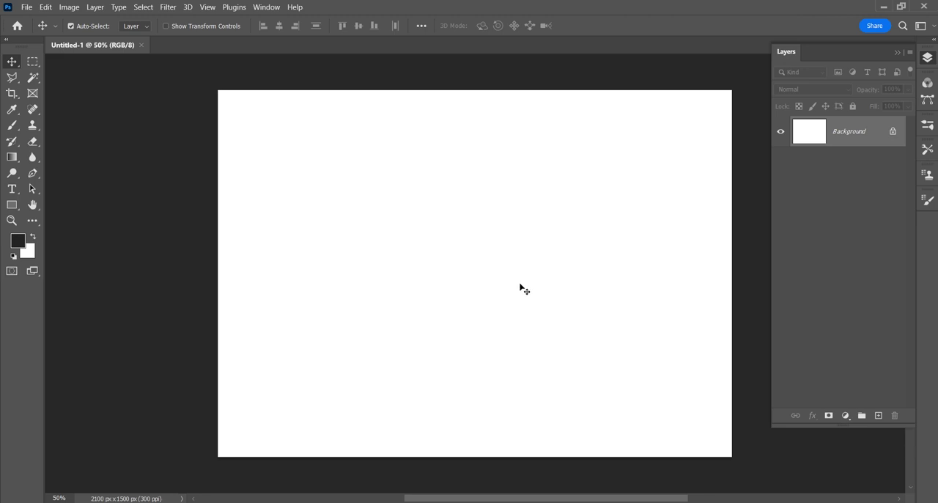
- Unlock the Background layer and place road-220058__480 from the images folder, scaled to about 57% and centred on the canvas
{"action": "left_click_drag", "start_coordinate": [489, 277], "coordinate": [438, 266]}
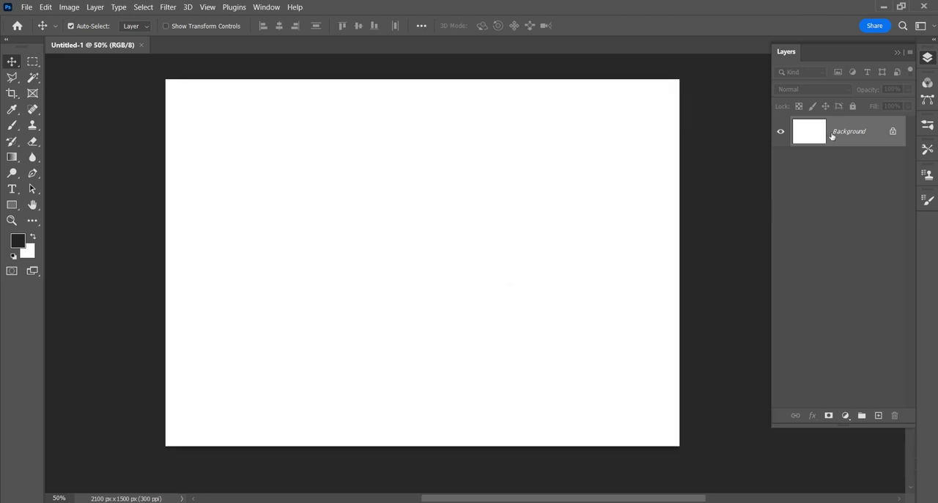
{"action": "left_click", "coordinate": [893, 133]}
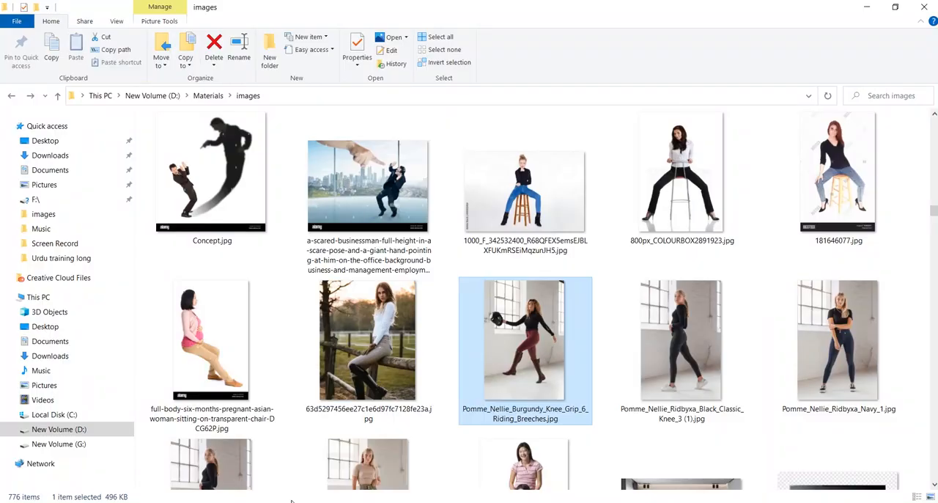
{"action": "scroll", "coordinate": [523, 228], "scroll_direction": "down", "scroll_amount": 5}
{"action": "left_click_drag", "start_coordinate": [522, 228], "coordinate": [465, 305]}
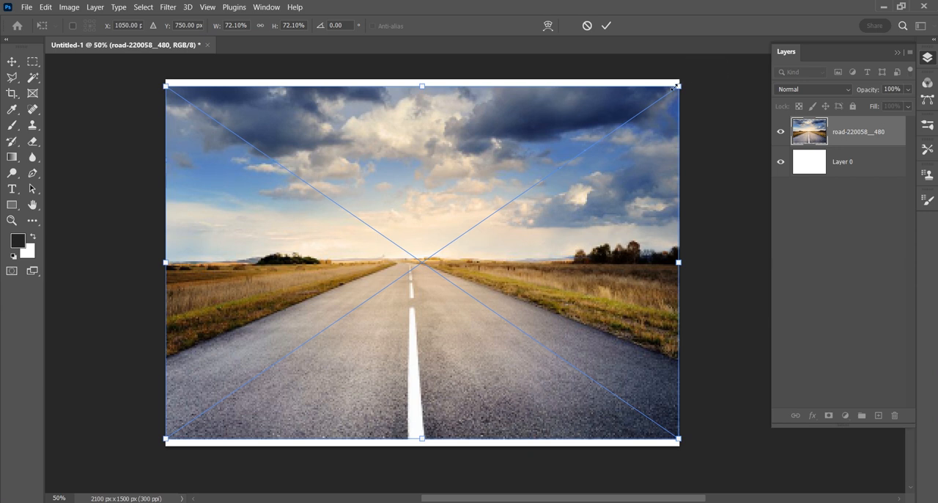
{"action": "left_click_drag", "start_coordinate": [674, 88], "coordinate": [625, 125]}
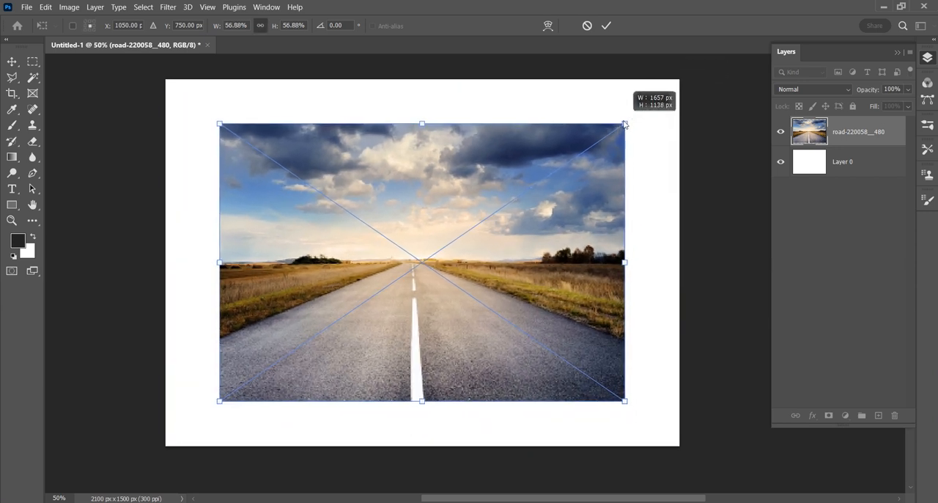
{"action": "left_click", "coordinate": [606, 25]}
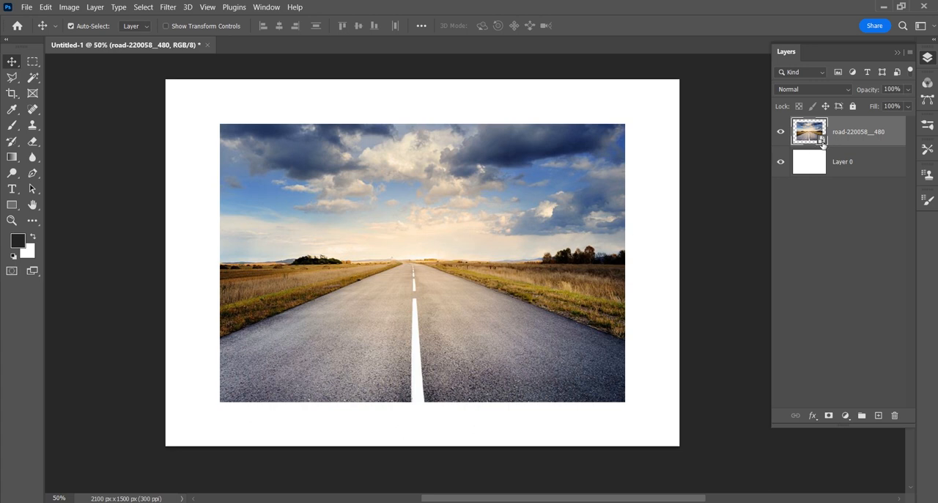
- Open Horizontal-vs-Vertical-Stripes.webp from the images folder as a separate document, and return to the Untitled-1 document
{"action": "left_click", "coordinate": [266, 502]}
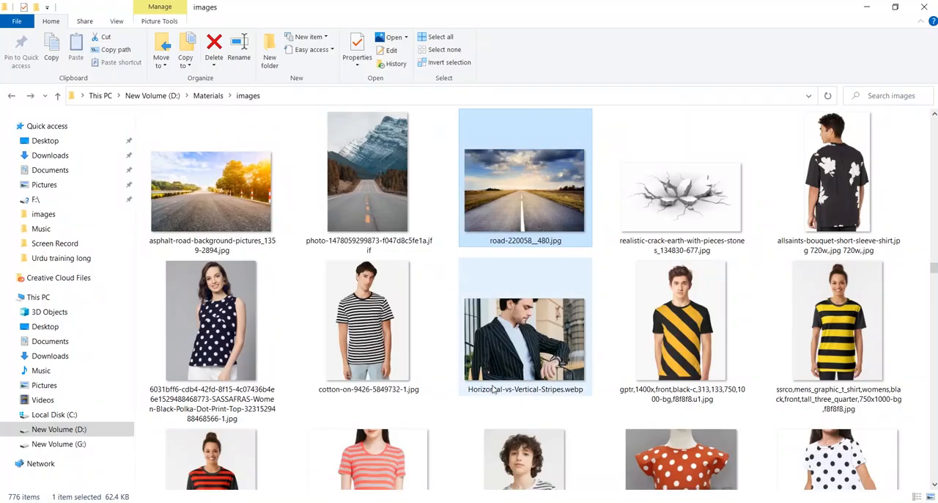
{"action": "left_click_drag", "start_coordinate": [494, 390], "coordinate": [507, 43]}
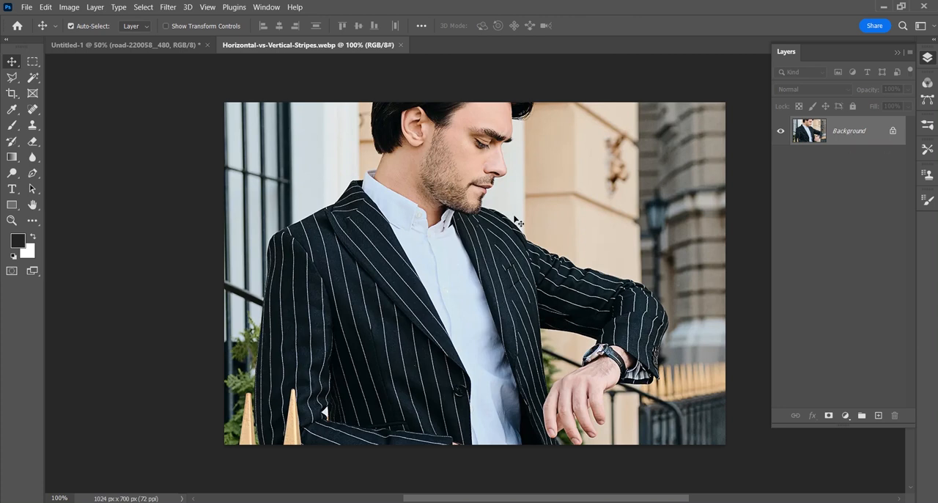
{"action": "left_click", "coordinate": [161, 44]}
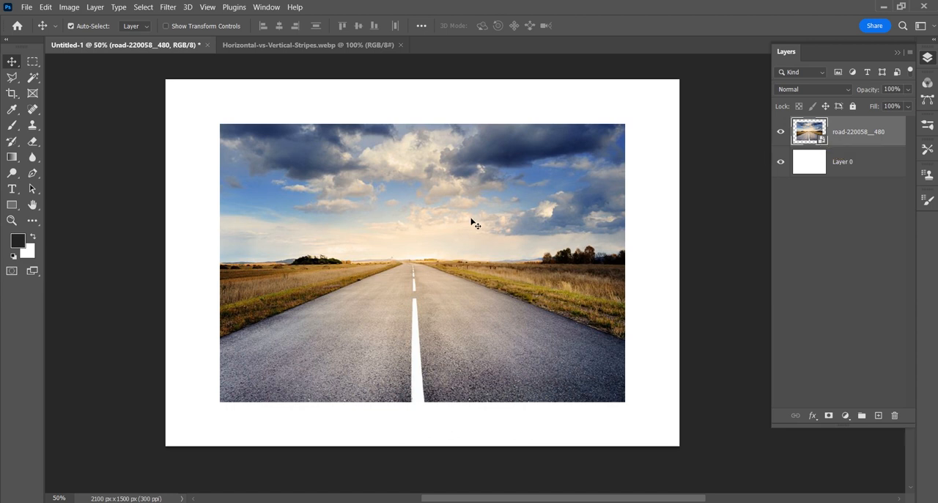
- Scale the placed road image to about 57.20% with Free Transform and centre it on the canvas
{"action": "key", "text": "ctrl+t"}
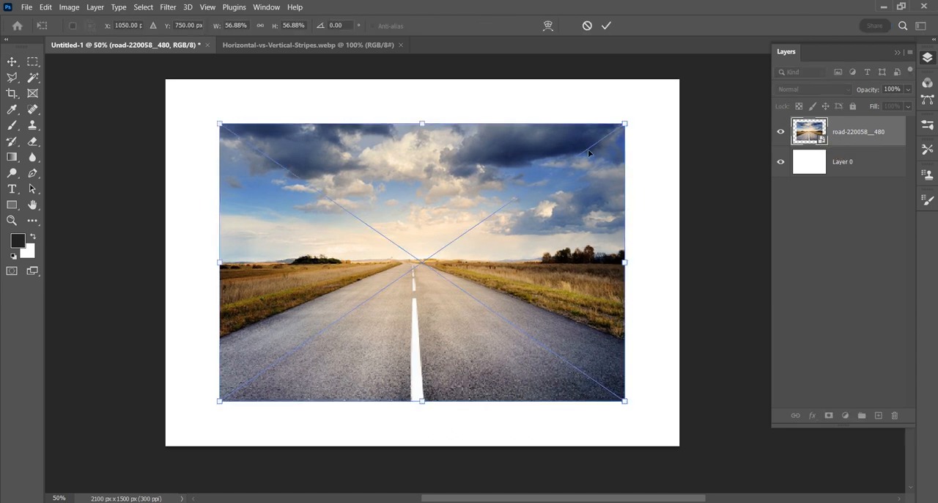
{"action": "mouse_move", "coordinate": [624, 124]}
{"action": "left_mouse_down"}
{"action": "mouse_move", "coordinate": [645, 111]}
{"action": "mouse_move", "coordinate": [627, 121]}
{"action": "left_mouse_up"}
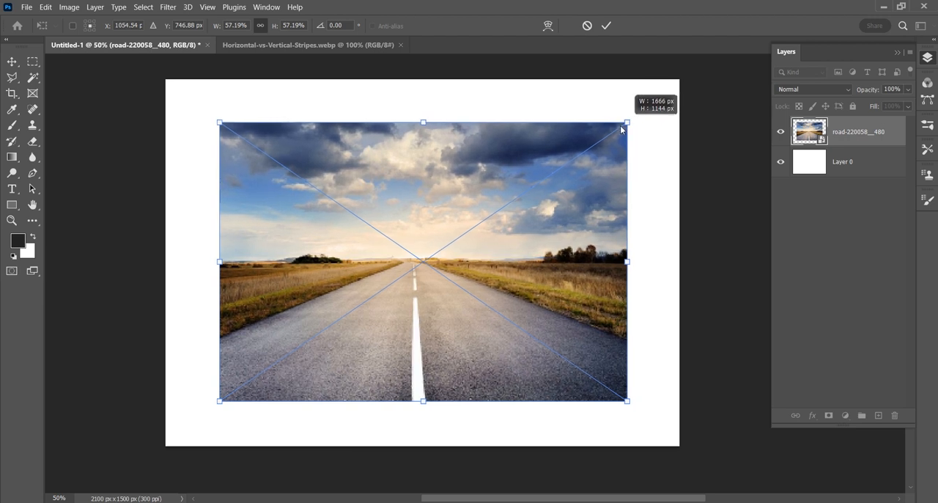
{"action": "mouse_move", "coordinate": [523, 171]}
{"action": "left_mouse_down"}
{"action": "mouse_move", "coordinate": [494, 181]}
{"action": "mouse_move", "coordinate": [523, 167]}
{"action": "left_mouse_up"}
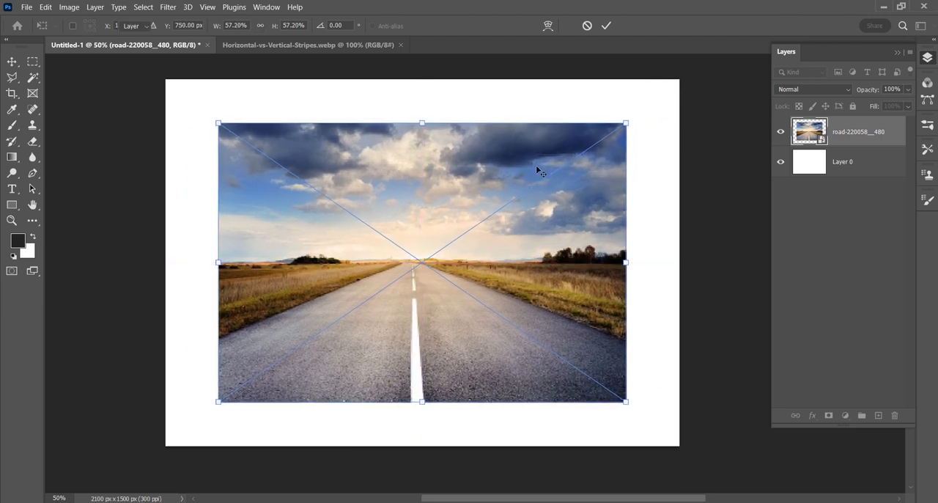
{"action": "key", "text": "Return"}
- Add a Hue/Saturation adjustment layer above the road image, and delete that adjustment layer
{"action": "left_click", "coordinate": [845, 416]}
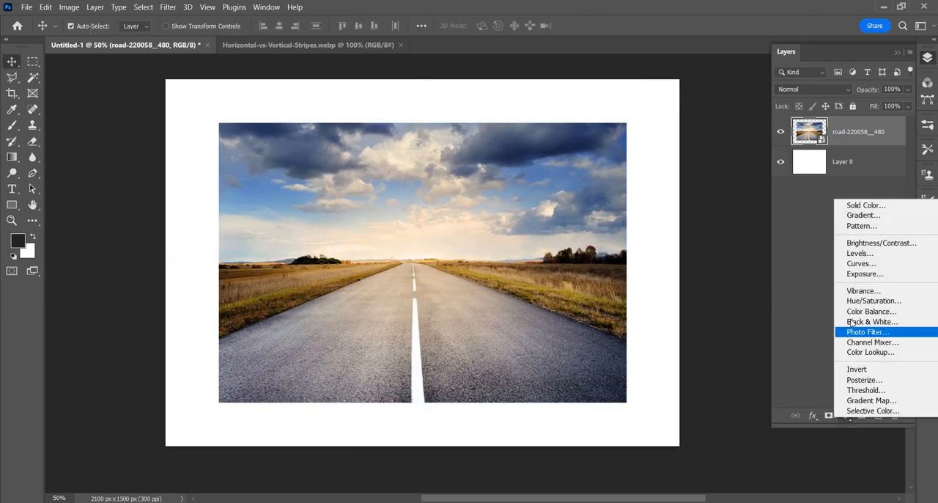
{"action": "left_click", "coordinate": [854, 301]}
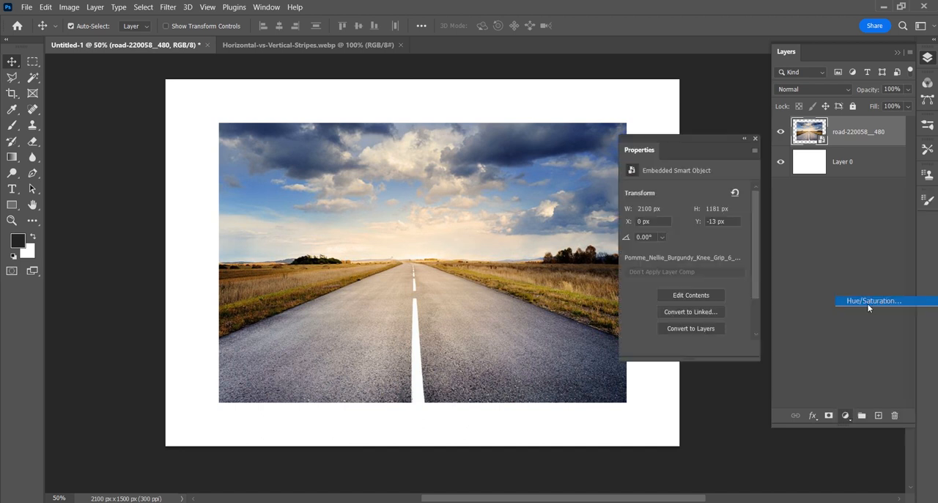
{"action": "left_click", "coordinate": [755, 139]}
{"action": "key", "text": "e"}
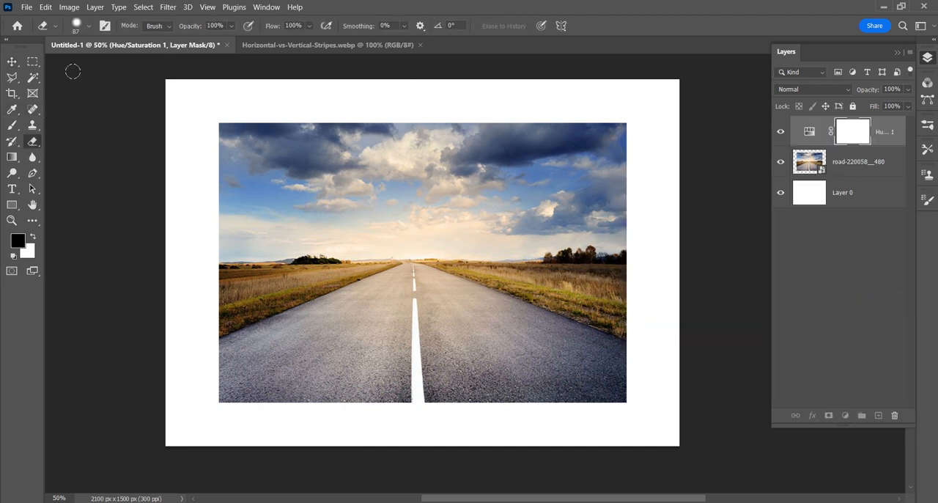
{"action": "key", "text": "v"}
{"action": "left_click_drag", "start_coordinate": [396, 248], "coordinate": [395, 249]}
{"action": "left_click_drag", "start_coordinate": [814, 130], "coordinate": [895, 415]}
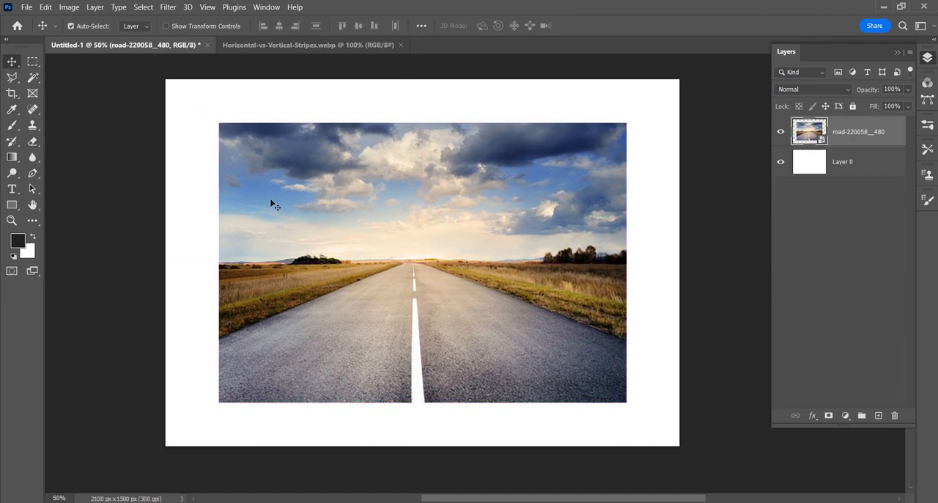
- Try the Eraser, Clone Stamp and Brush tools on the road smart object
{"action": "left_click", "coordinate": [32, 142]}
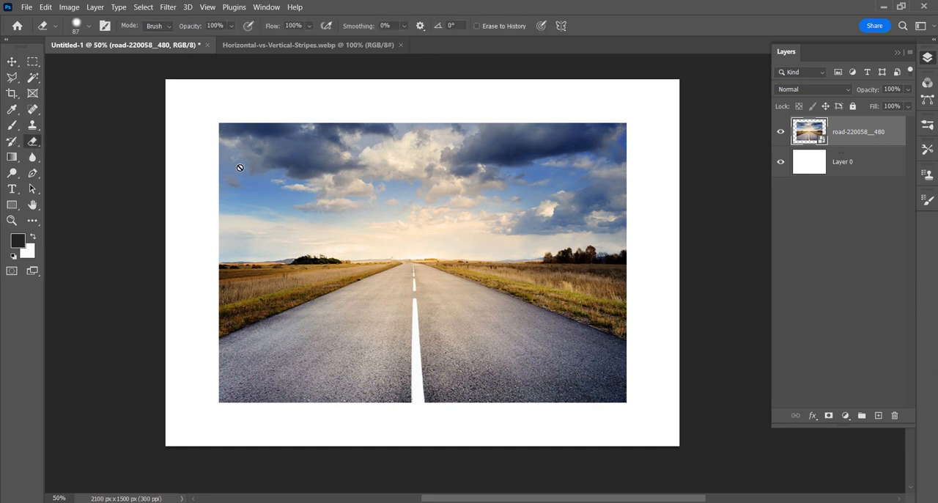
{"action": "left_click", "coordinate": [32, 126]}
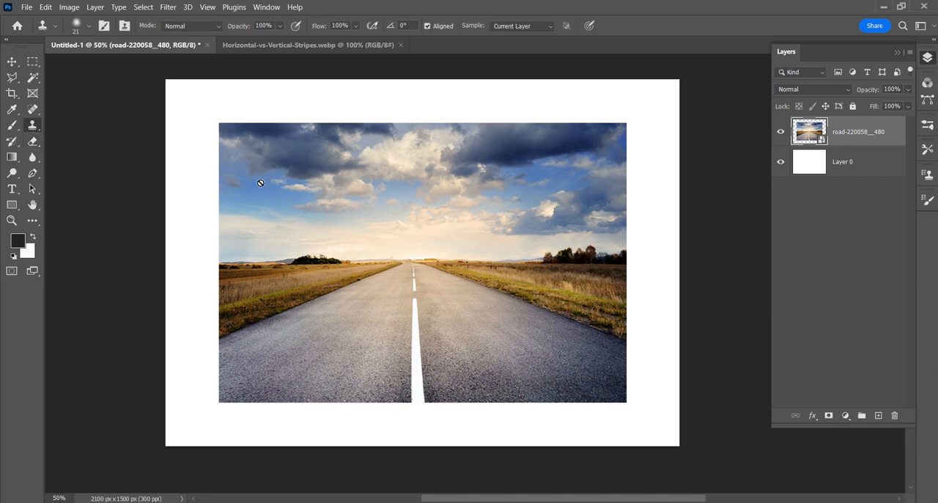
{"action": "left_click", "coordinate": [12, 125]}
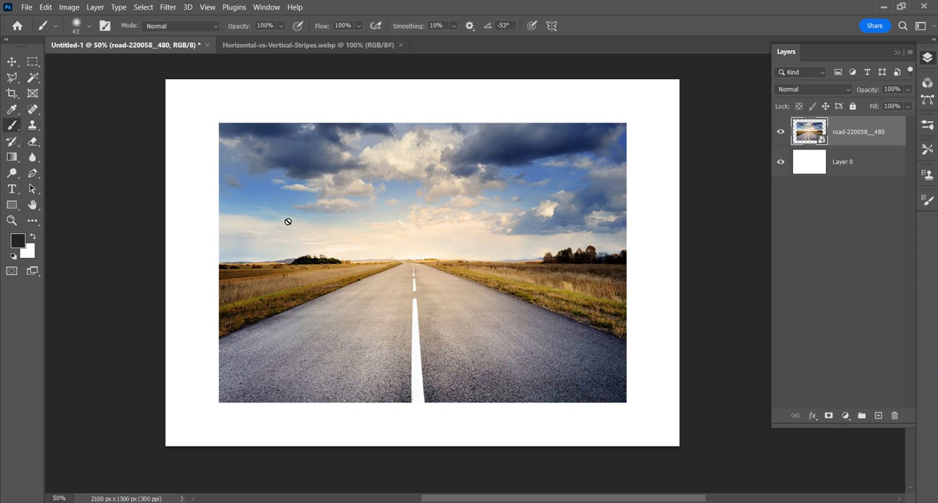
- Try to delete a rectangular selection across the sky of the road smart object, and clear the selection
{"action": "left_click", "coordinate": [33, 63]}
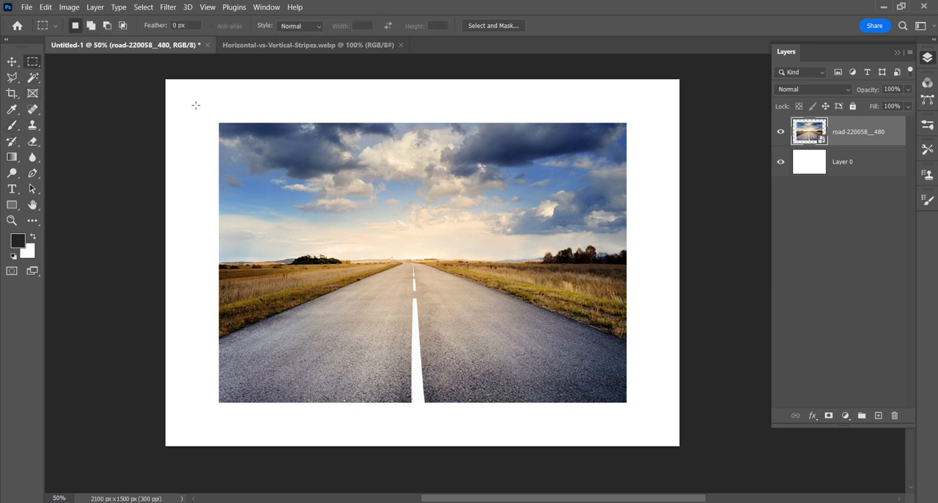
{"action": "left_click_drag", "start_coordinate": [203, 107], "coordinate": [637, 222]}
{"action": "key", "text": "Delete"}
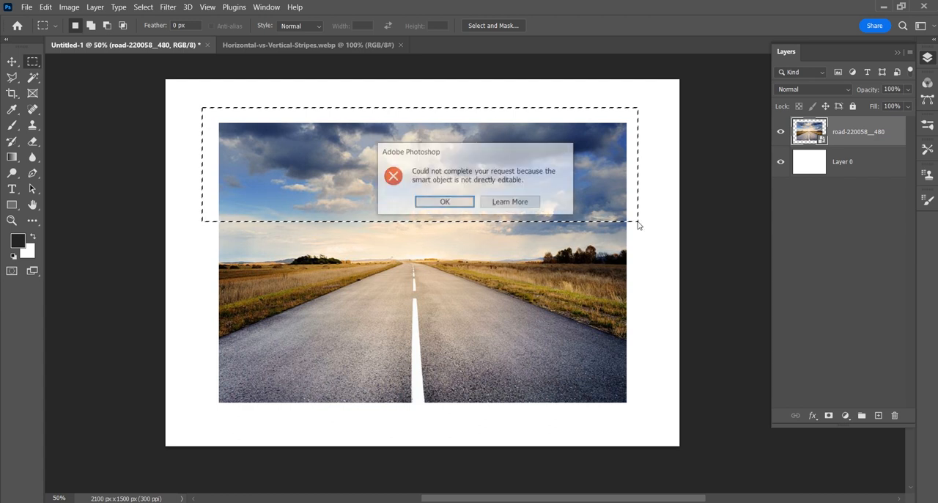
{"action": "left_click", "coordinate": [444, 202]}
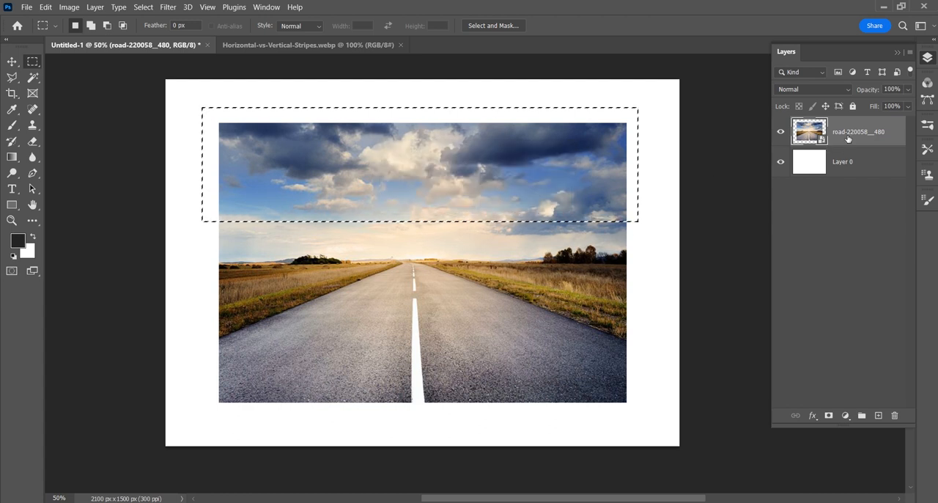
{"action": "left_click", "coordinate": [701, 155]}
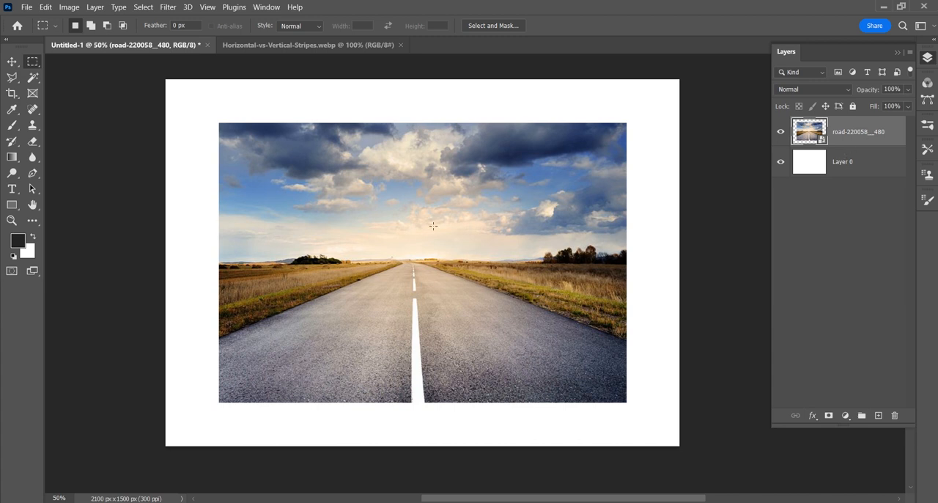
{"action": "left_click", "coordinate": [12, 62]}
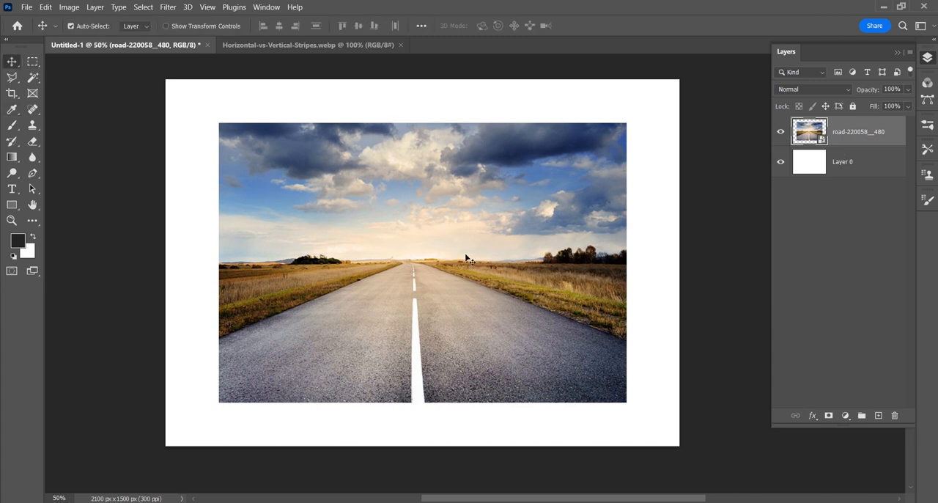
{"action": "left_click_drag", "start_coordinate": [469, 261], "coordinate": [465, 256]}
- Open the contents of the road smart object and paint a dark zigzag brush stroke down the left side of the photo
{"action": "double_click", "coordinate": [813, 133]}
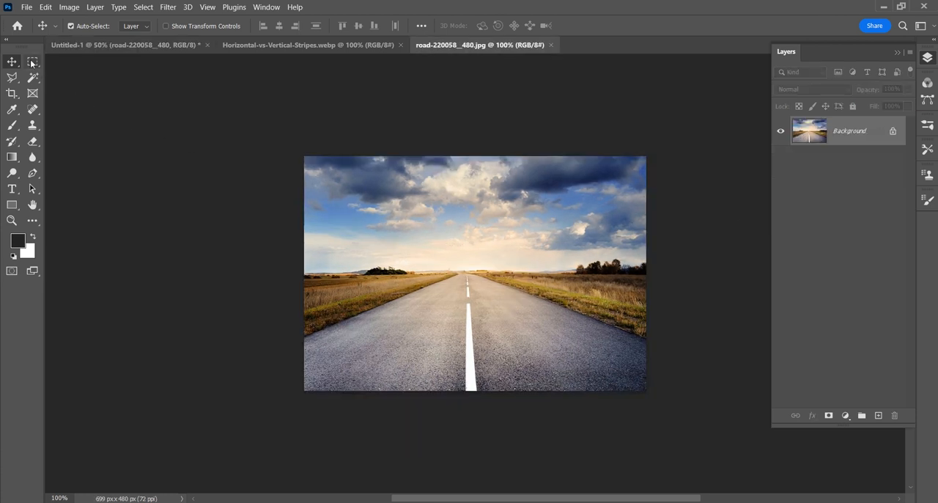
{"action": "left_click", "coordinate": [11, 125]}
{"action": "mouse_move", "coordinate": [334, 177]}
{"action": "left_mouse_down"}
{"action": "mouse_move", "coordinate": [353, 245]}
{"action": "mouse_move", "coordinate": [328, 276]}
{"action": "mouse_move", "coordinate": [350, 325]}
{"action": "left_mouse_up"}
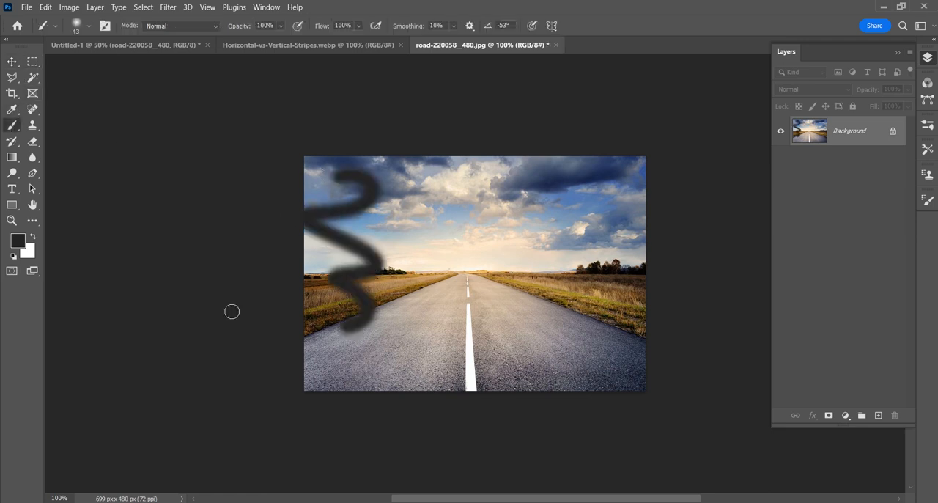
- Erase the photo's upper-right corner and use the Clone Stamp to copy the cloudy sky onto the middle of the road
{"action": "left_click", "coordinate": [32, 141]}
{"action": "mouse_move", "coordinate": [624, 165]}
{"action": "left_mouse_down"}
{"action": "mouse_move", "coordinate": [607, 137]}
{"action": "mouse_move", "coordinate": [642, 192]}
{"action": "left_mouse_up"}
{"action": "left_click", "coordinate": [12, 126]}
{"action": "left_click", "coordinate": [32, 125]}
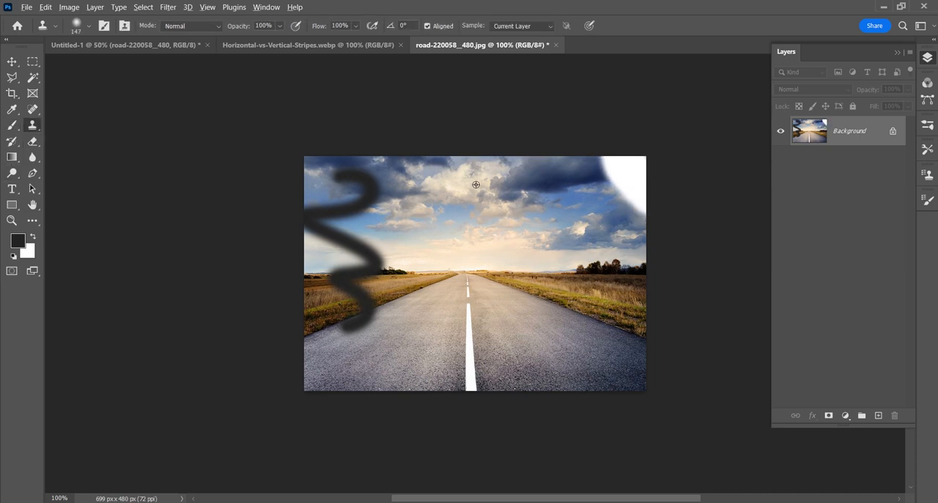
{"action": "left_click", "coordinate": [459, 195], "text": "alt"}
{"action": "mouse_move", "coordinate": [508, 306]}
{"action": "left_mouse_down"}
{"action": "mouse_move", "coordinate": [516, 303]}
{"action": "mouse_move", "coordinate": [444, 333]}
{"action": "mouse_move", "coordinate": [448, 306]}
{"action": "mouse_move", "coordinate": [478, 298]}
{"action": "mouse_move", "coordinate": [433, 352]}
{"action": "mouse_move", "coordinate": [429, 367]}
{"action": "mouse_move", "coordinate": [444, 370]}
{"action": "left_mouse_up"}
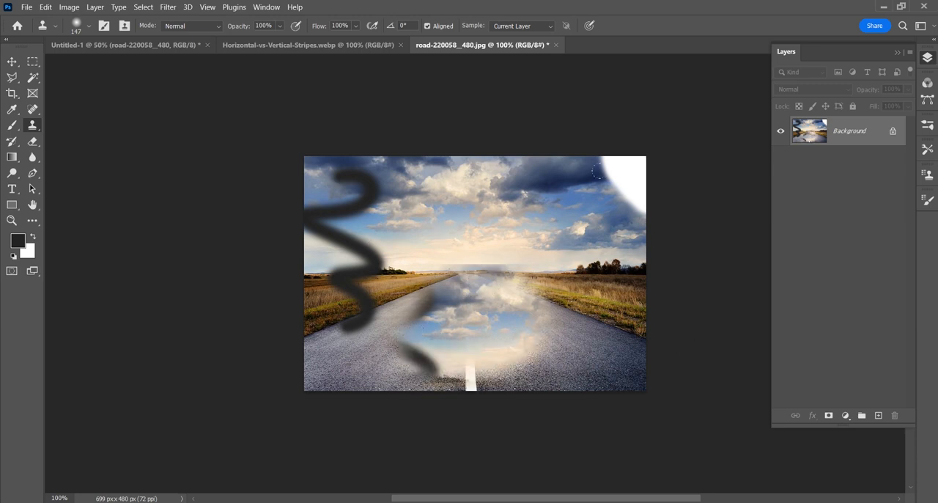
- Close the smart object's contents document, saving the changes as a JPEG at quality 12
{"action": "left_click", "coordinate": [557, 46]}
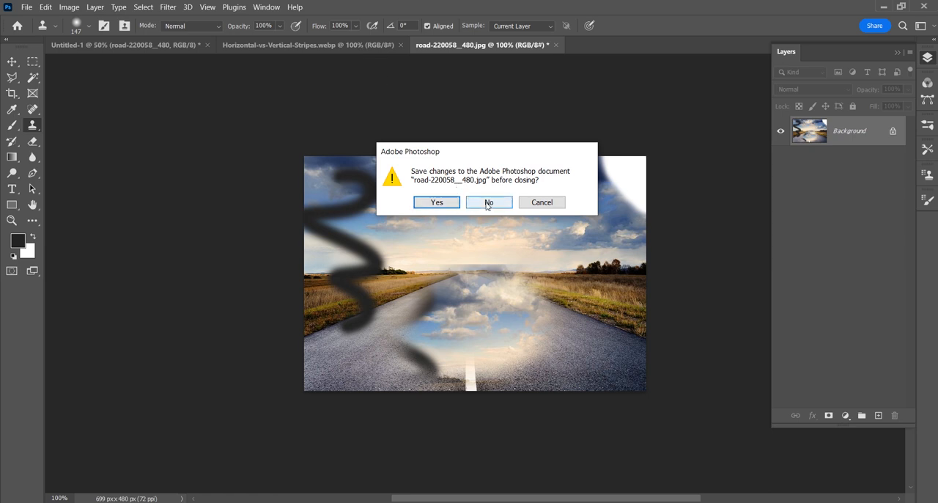
{"action": "left_click", "coordinate": [437, 203]}
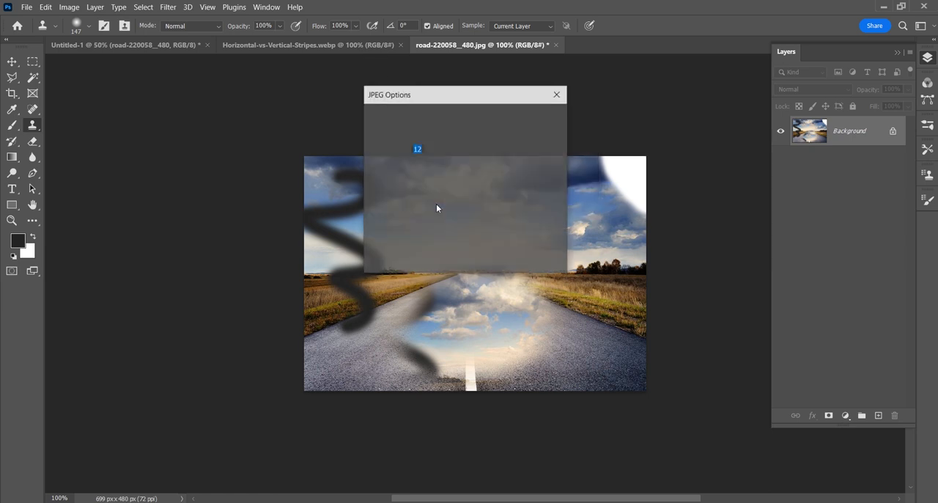
{"action": "left_click", "coordinate": [537, 118]}
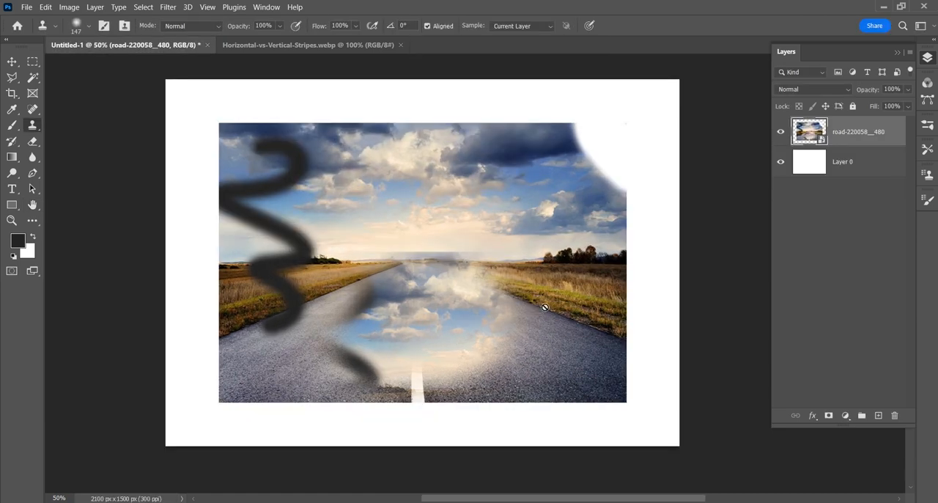
- Rasterize the road-220058__480 layer and convert it back to a smart object
{"action": "key", "text": "v"}
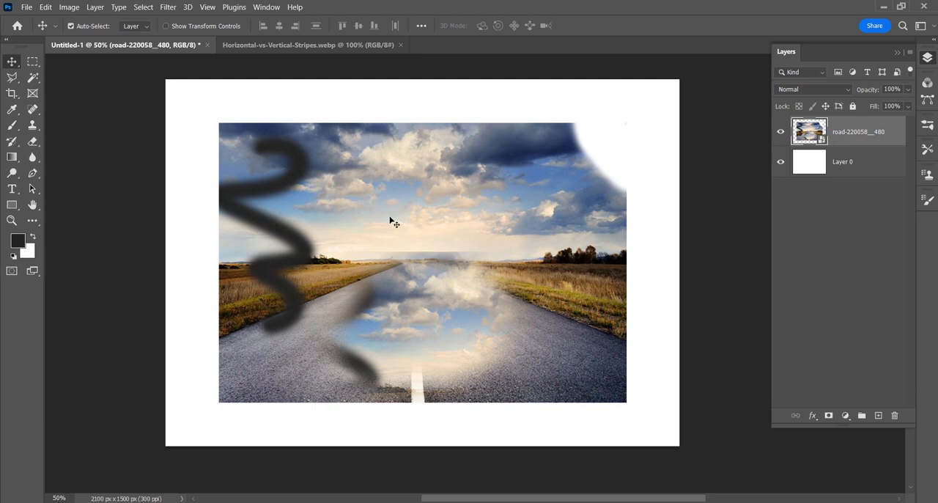
{"action": "right_click", "coordinate": [848, 134]}
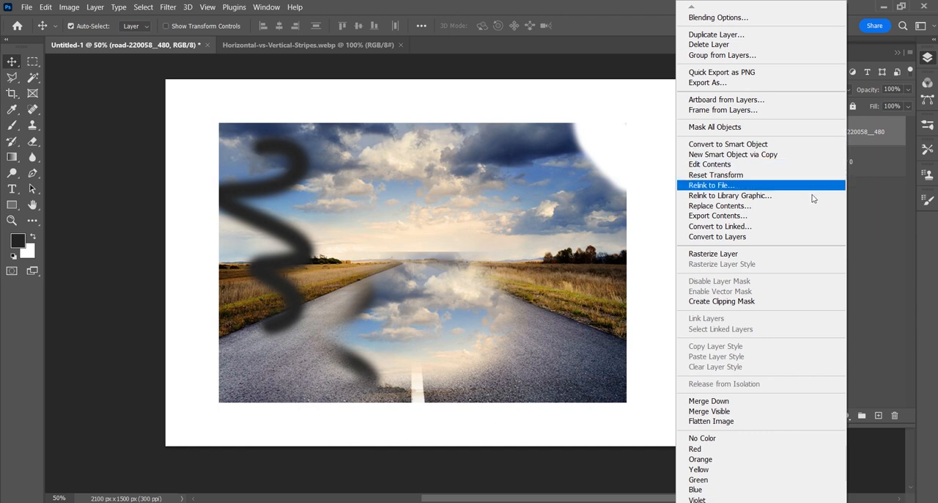
{"action": "left_click", "coordinate": [798, 253]}
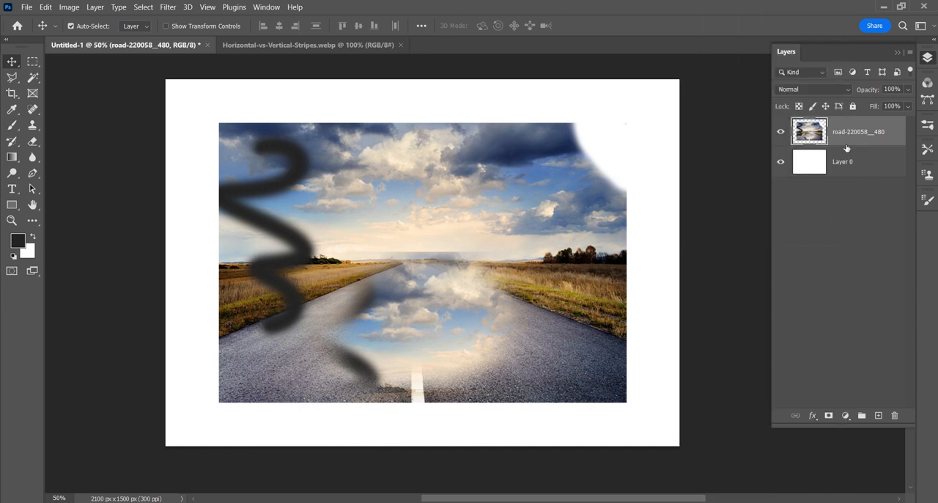
{"action": "right_click", "coordinate": [849, 138]}
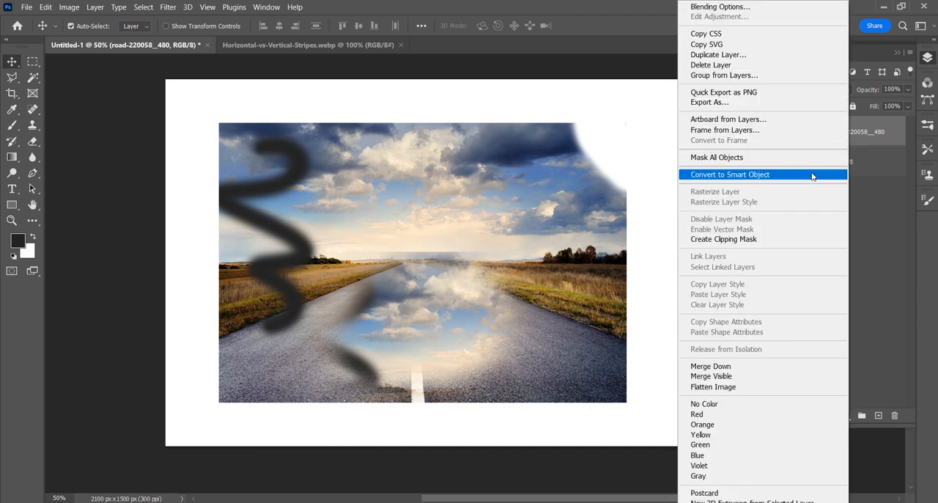
{"action": "left_click", "coordinate": [843, 175]}
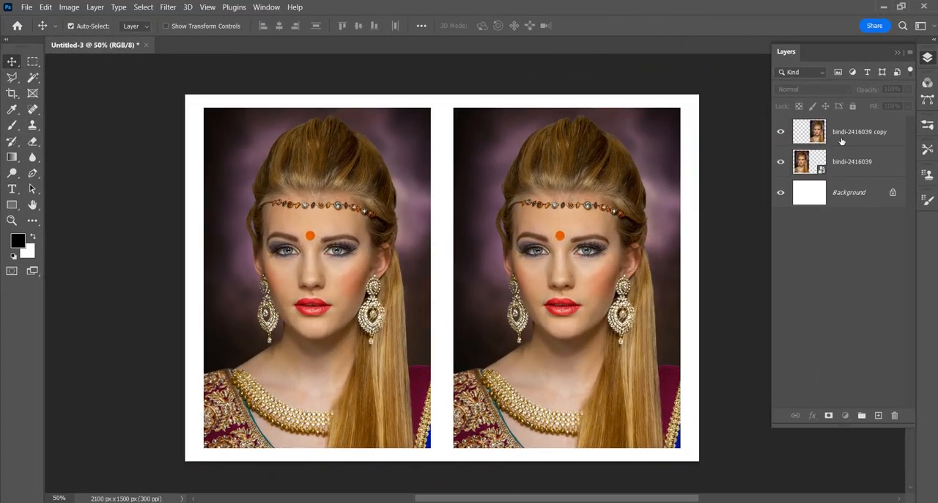
- Select the bindi-2416039 layer and its copy and scale them down together to about 5.6% around their centre
{"action": "left_click", "coordinate": [851, 142]}
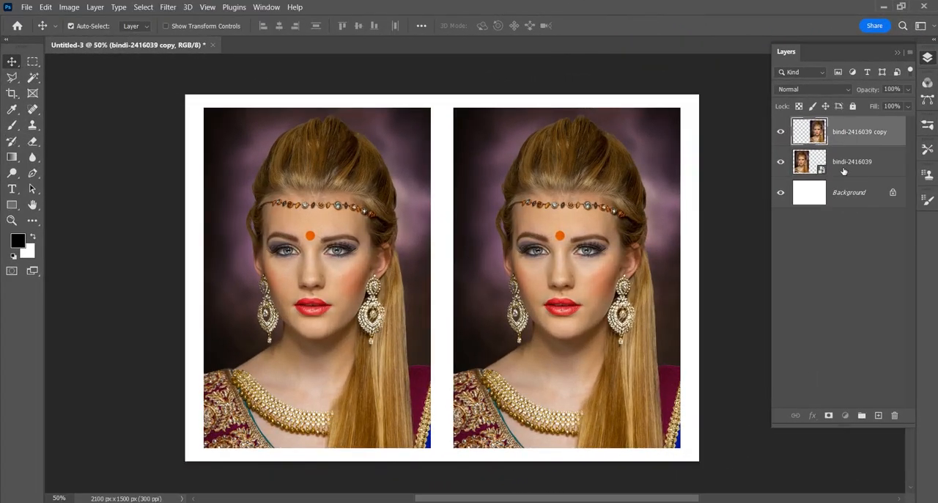
{"action": "left_click", "coordinate": [844, 164]}
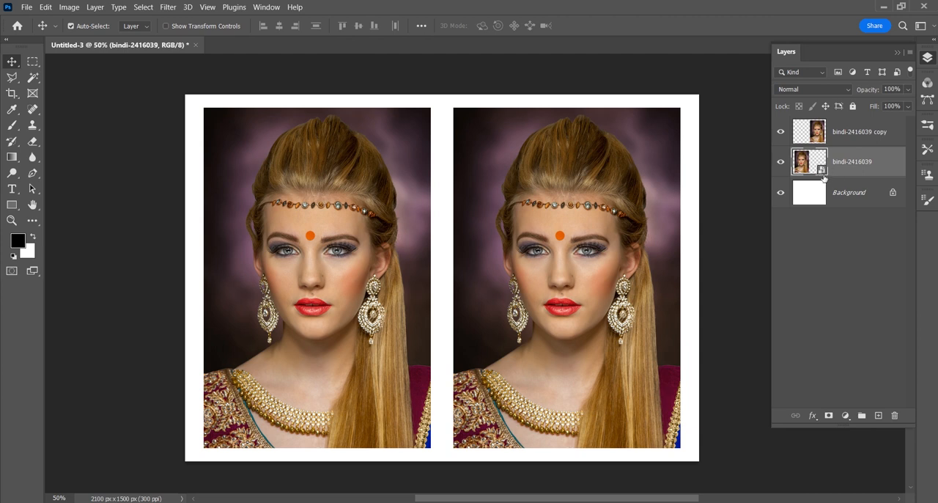
{"action": "left_click", "coordinate": [843, 134]}
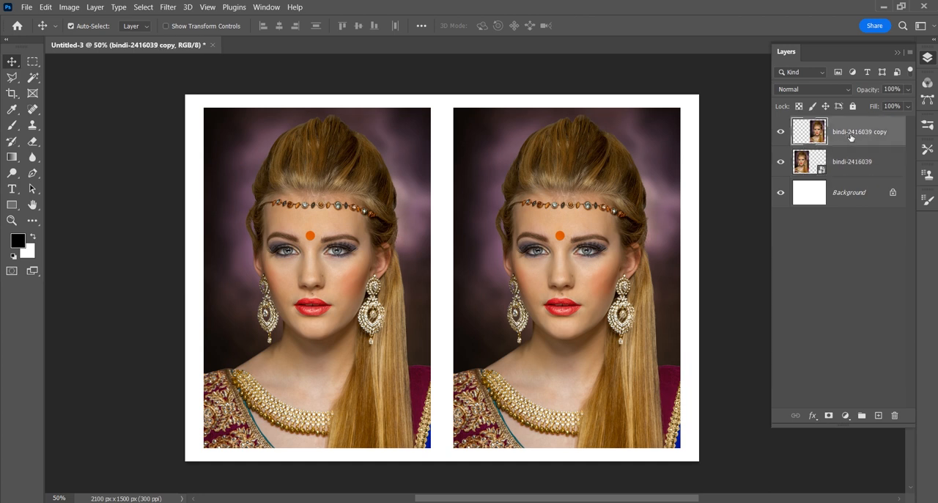
{"action": "left_click", "coordinate": [848, 163], "text": "shift"}
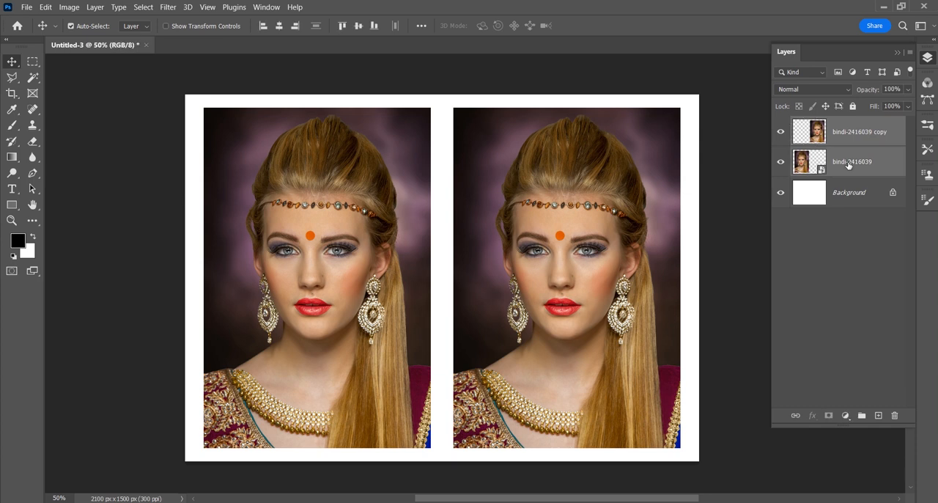
{"action": "key", "text": "ctrl+t"}
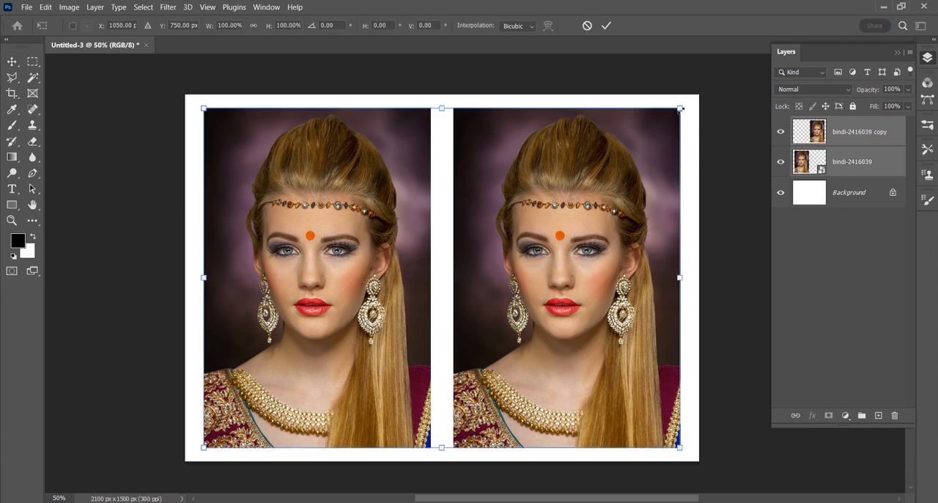
{"action": "left_click_drag", "start_coordinate": [680, 109], "coordinate": [508, 282]}
{"action": "mouse_move", "coordinate": [492, 297]}
{"action": "left_mouse_down"}
{"action": "mouse_move", "coordinate": [482, 305]}
{"action": "mouse_move", "coordinate": [484, 297]}
{"action": "left_mouse_up"}
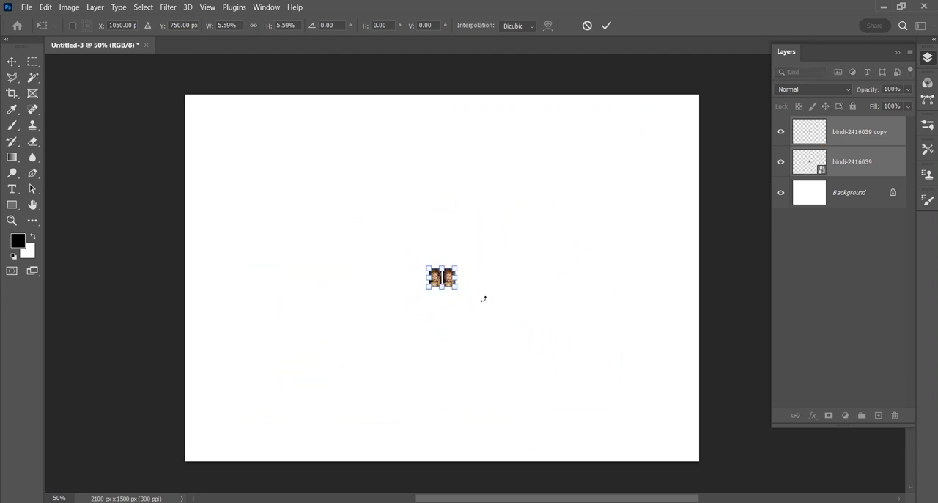
{"action": "key", "text": "Return"}
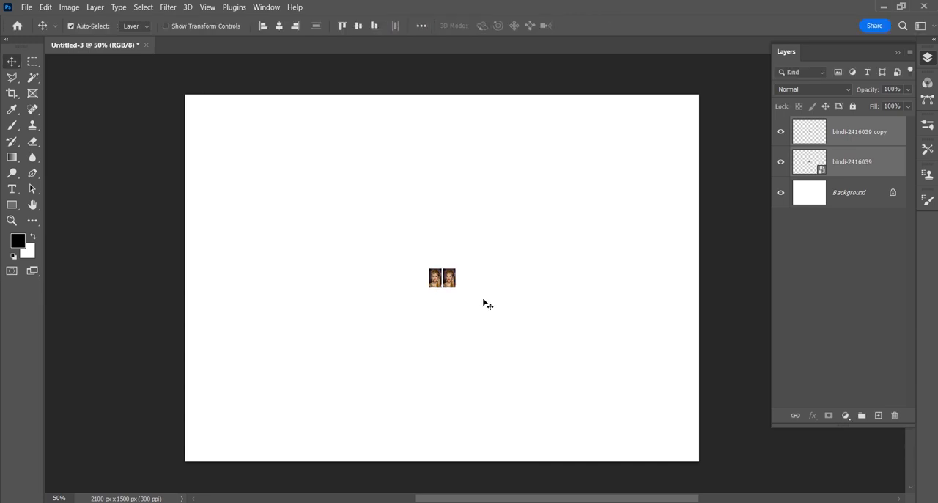
- Scale both tiny portraits back up together to about 1769% so that they nearly fill the canvas
{"action": "key", "text": "ctrl"}
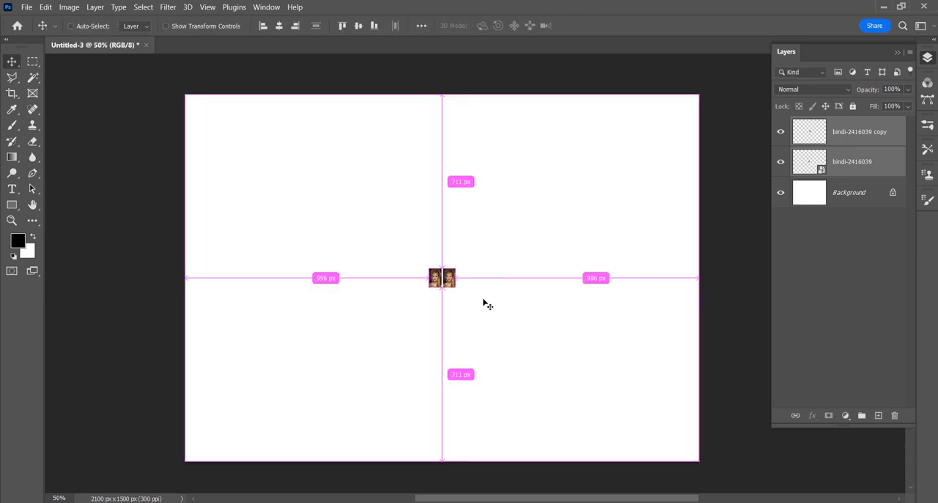
{"action": "key", "text": "ctrl+t"}
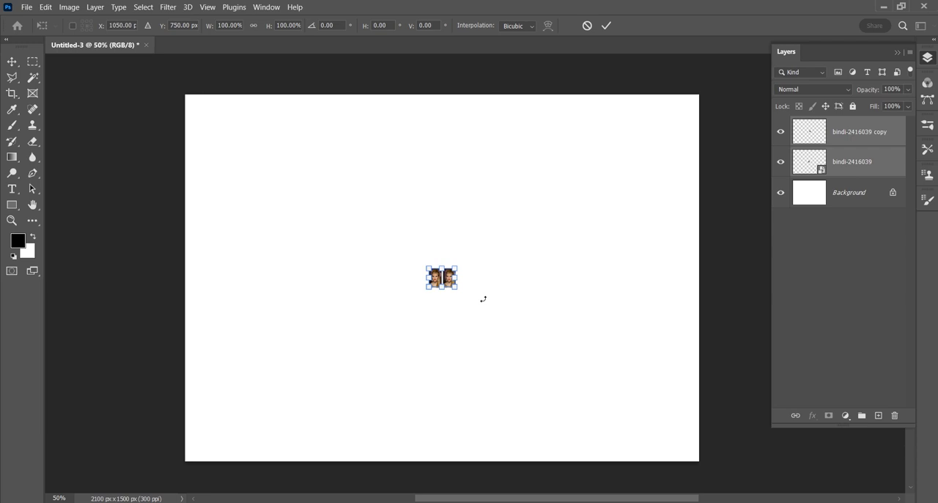
{"action": "left_click_drag", "start_coordinate": [455, 268], "coordinate": [678, 112]}
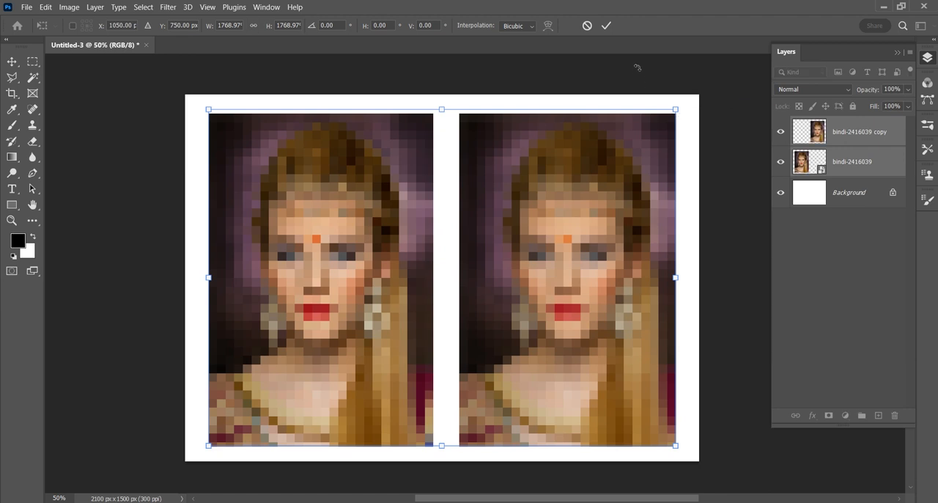
{"action": "left_click", "coordinate": [607, 26]}
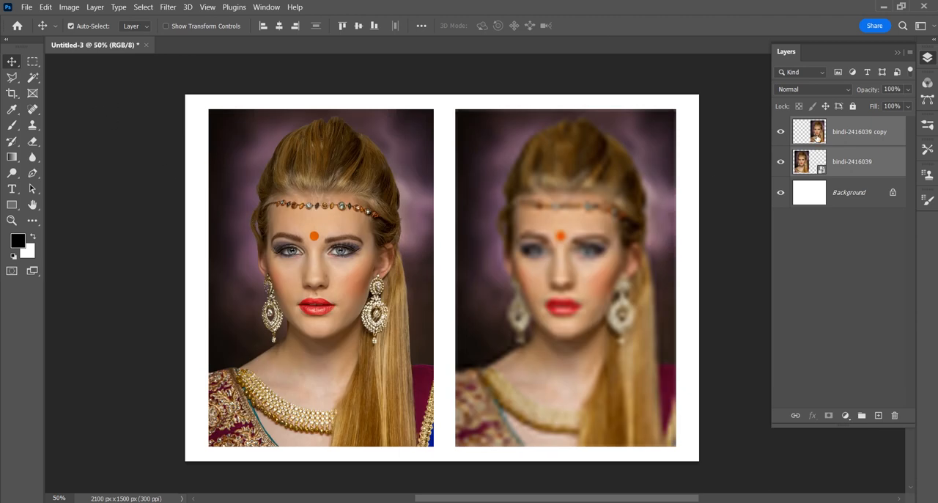
- Compare the two enlarged portraits by hiding and showing the copy and the smart object layer in turn
{"action": "left_click", "coordinate": [781, 132]}
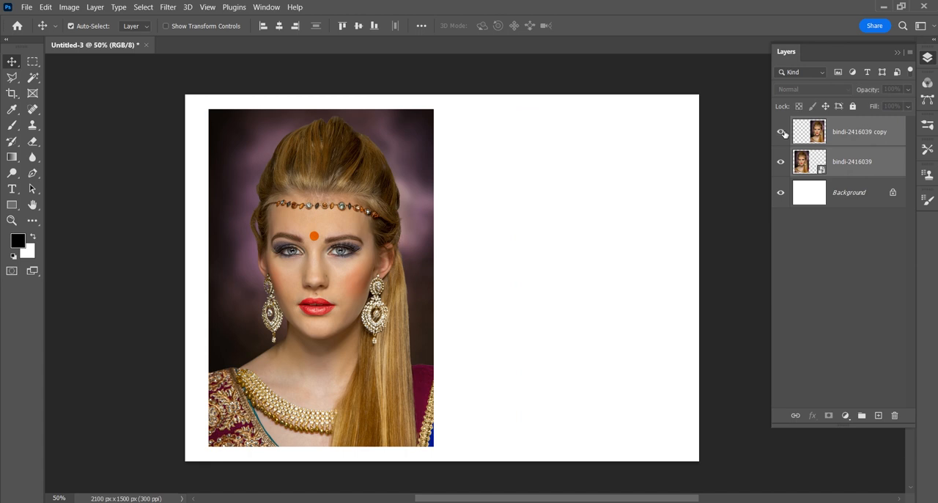
{"action": "left_click", "coordinate": [781, 132]}
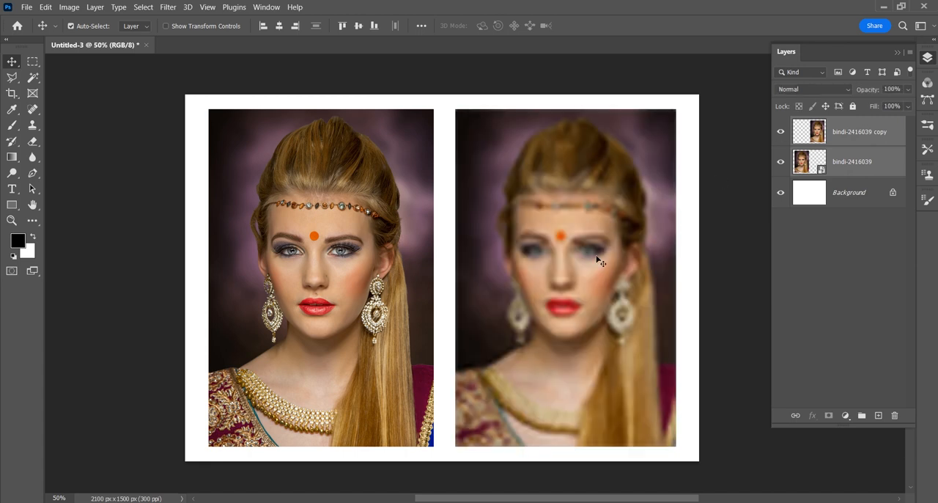
{"action": "left_click", "coordinate": [781, 162]}
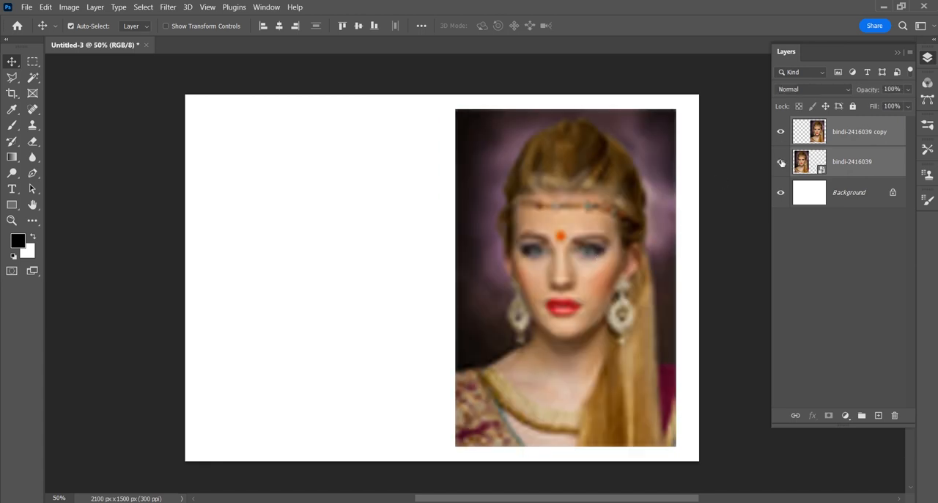
{"action": "left_click", "coordinate": [781, 162]}
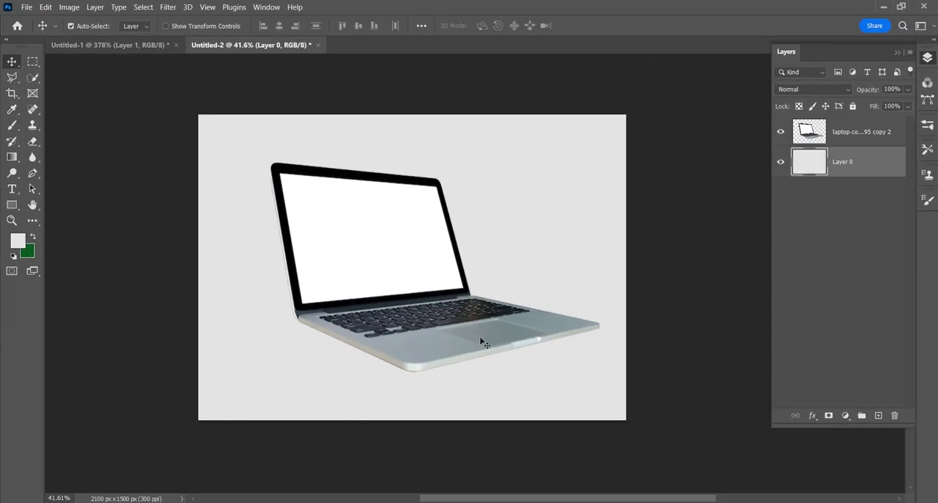
- Create a beige-filled rectangle over the laptop screen on a new layer, place it above the laptop layer, and deselect
{"action": "left_click", "coordinate": [33, 62]}
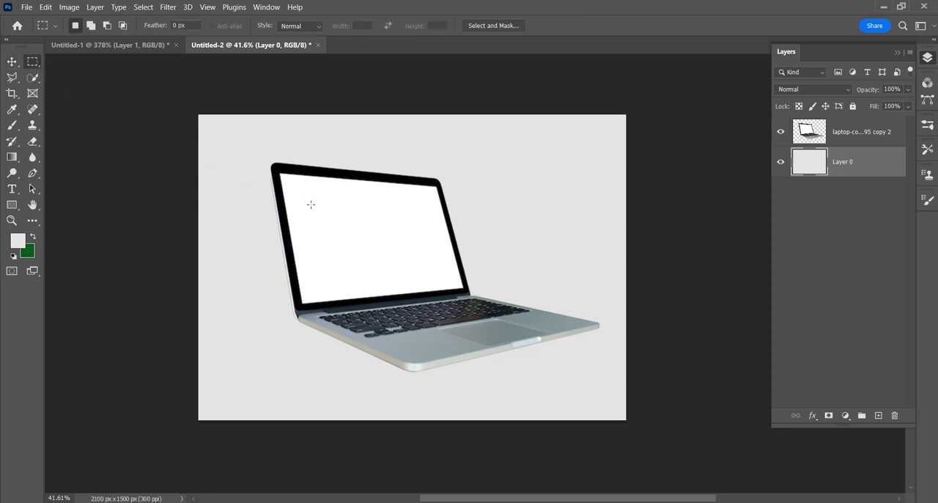
{"action": "left_click_drag", "start_coordinate": [294, 199], "coordinate": [433, 276]}
{"action": "left_click", "coordinate": [876, 417]}
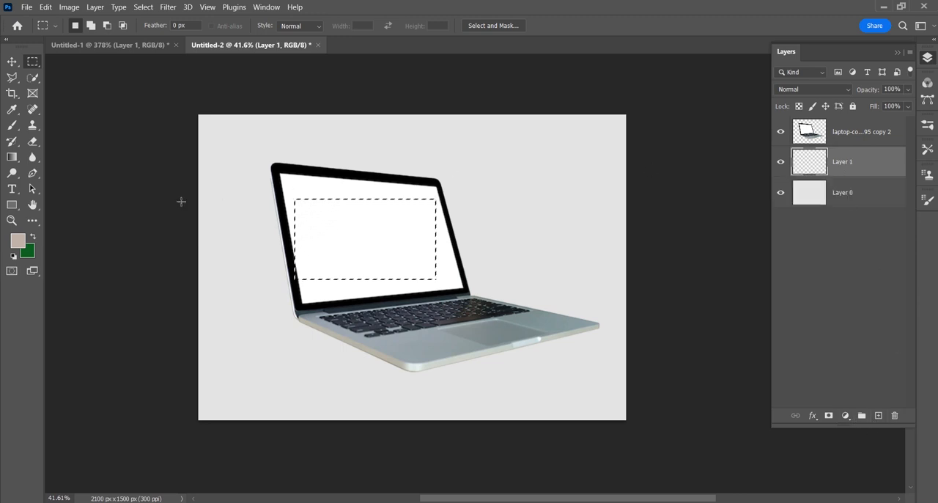
{"action": "key", "text": "alt+BackSpace"}
{"action": "left_click_drag", "start_coordinate": [844, 142], "coordinate": [847, 177]}
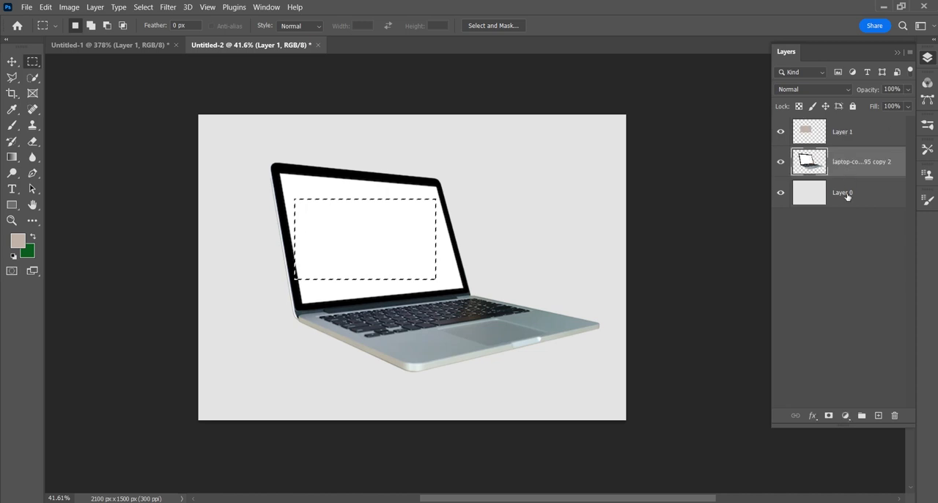
{"action": "key", "text": "ctrl+d"}
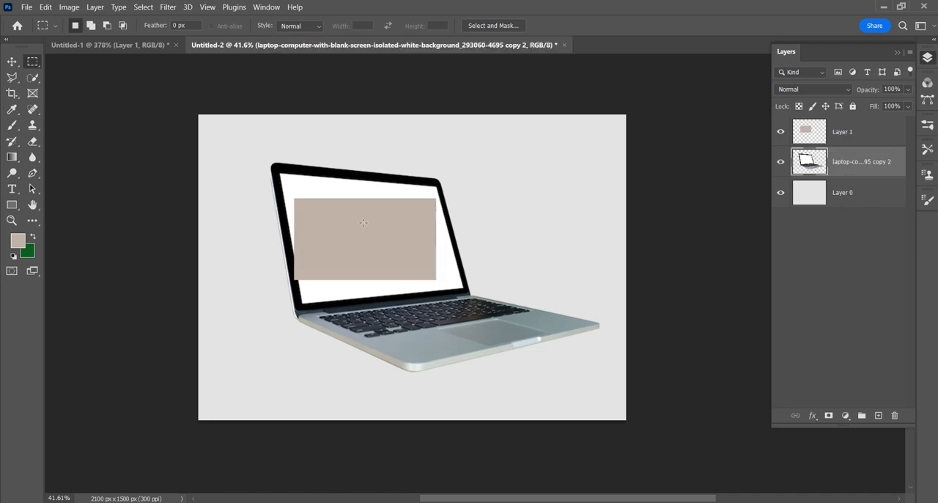
- Shift the beige rectangle slightly on the laptop screen and convert Layer 1 to a smart object
{"action": "left_click", "coordinate": [12, 62]}
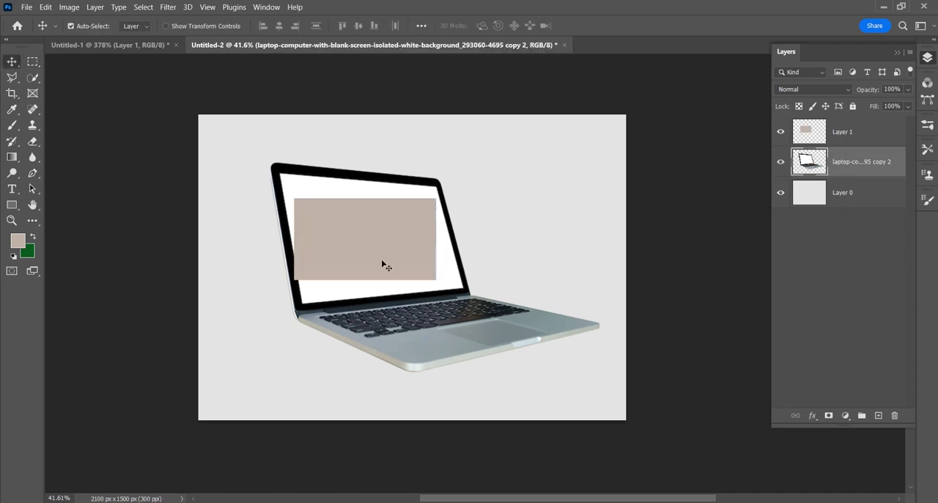
{"action": "left_click_drag", "start_coordinate": [383, 264], "coordinate": [376, 256]}
{"action": "right_click", "coordinate": [869, 129]}
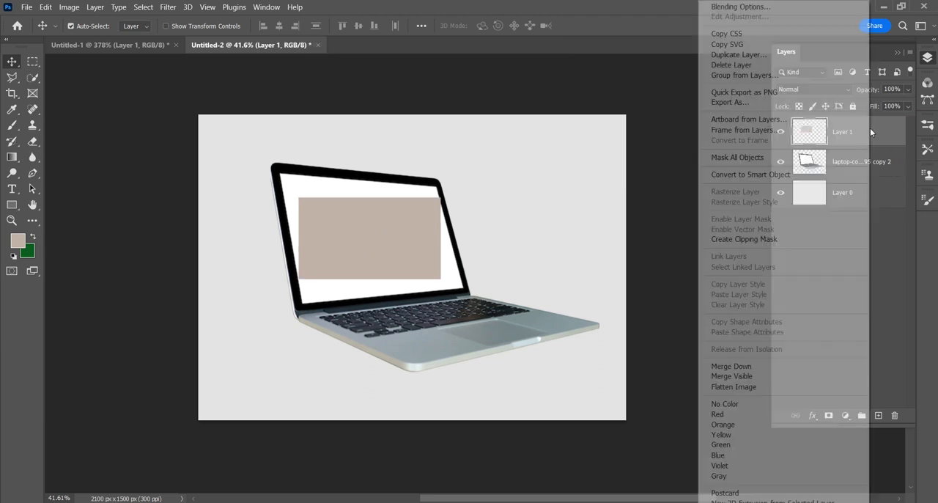
{"action": "left_click", "coordinate": [811, 177]}
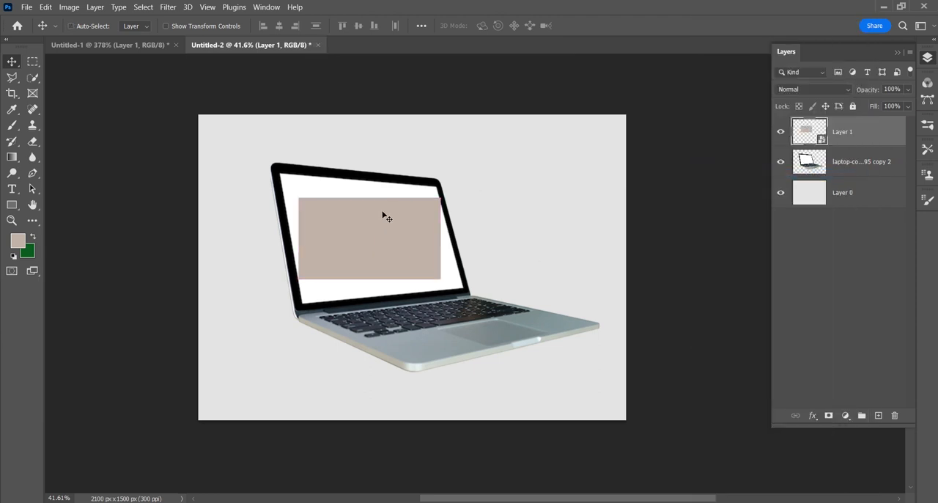
- Distort the beige smart object so its four corners meet the corners of the laptop's white screen
{"action": "key", "text": "ctrl+t"}
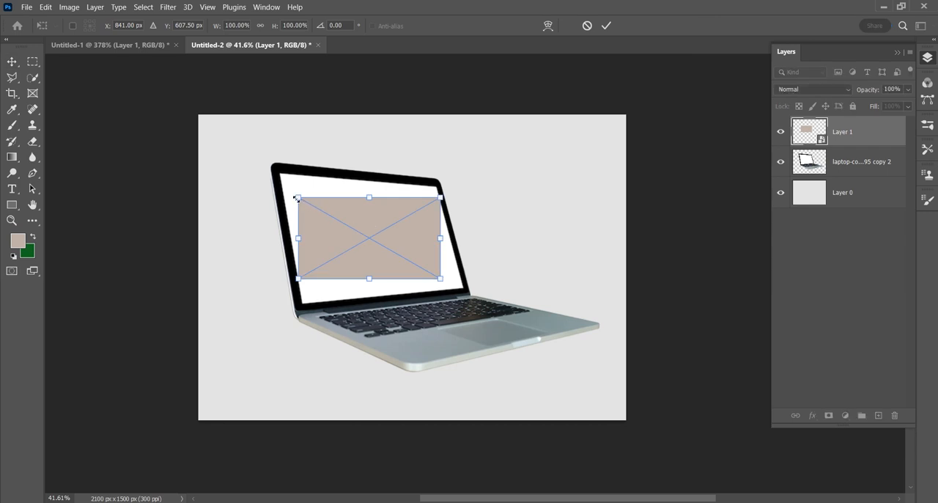
{"action": "left_click_drag", "start_coordinate": [299, 199], "coordinate": [279, 173]}
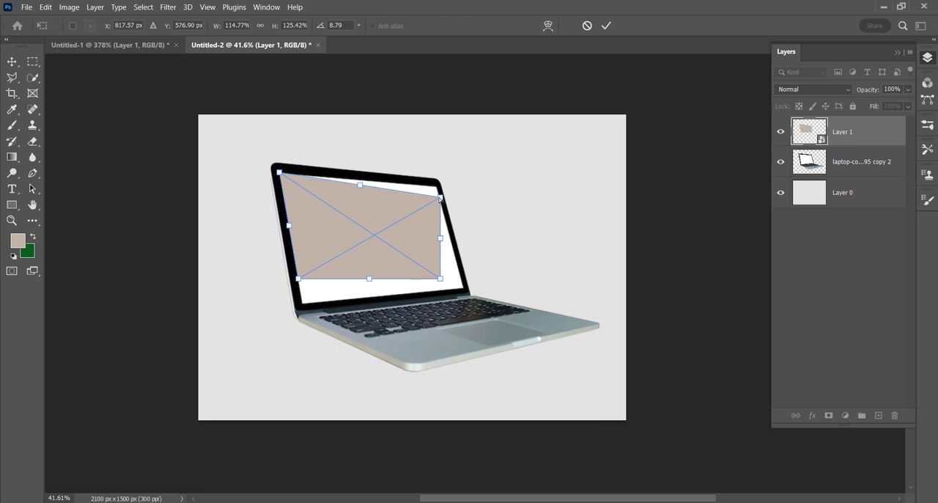
{"action": "mouse_move", "coordinate": [440, 198]}
{"action": "left_mouse_down"}
{"action": "mouse_move", "coordinate": [438, 188]}
{"action": "mouse_move", "coordinate": [435, 199]}
{"action": "left_mouse_up"}
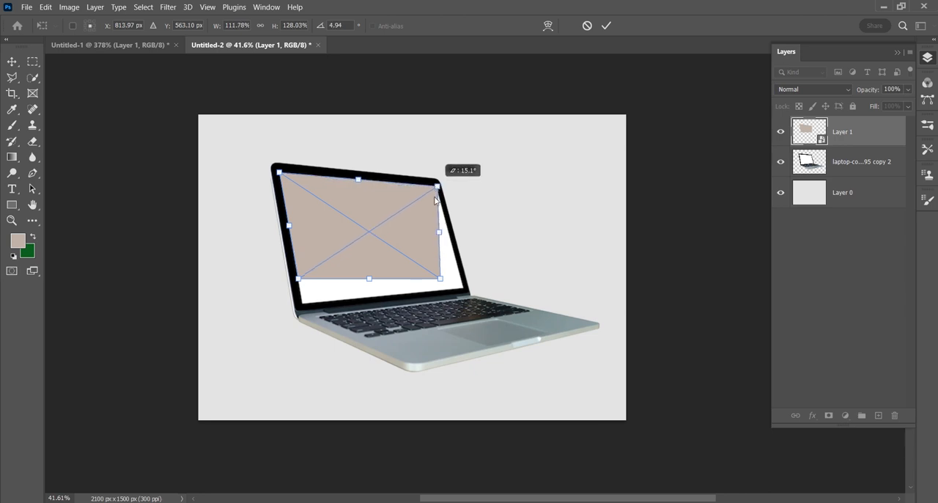
{"action": "left_click_drag", "start_coordinate": [440, 279], "coordinate": [463, 287]}
{"action": "left_click_drag", "start_coordinate": [298, 279], "coordinate": [301, 302]}
{"action": "key", "text": "Return"}
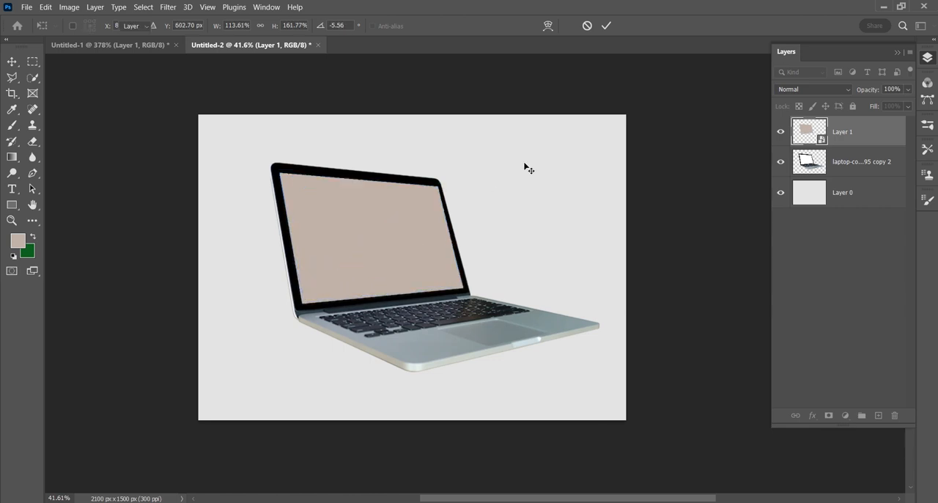
- Refine the distortion of the beige smart object at the laptop screen's lower-left and upper-left corners to cover the white edge
{"action": "key", "text": "z"}
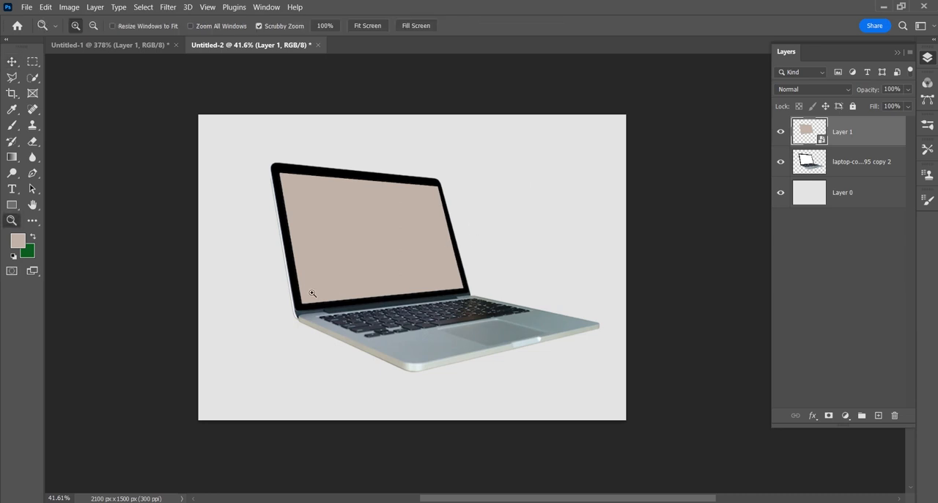
{"action": "left_click_drag", "start_coordinate": [315, 294], "coordinate": [379, 199]}
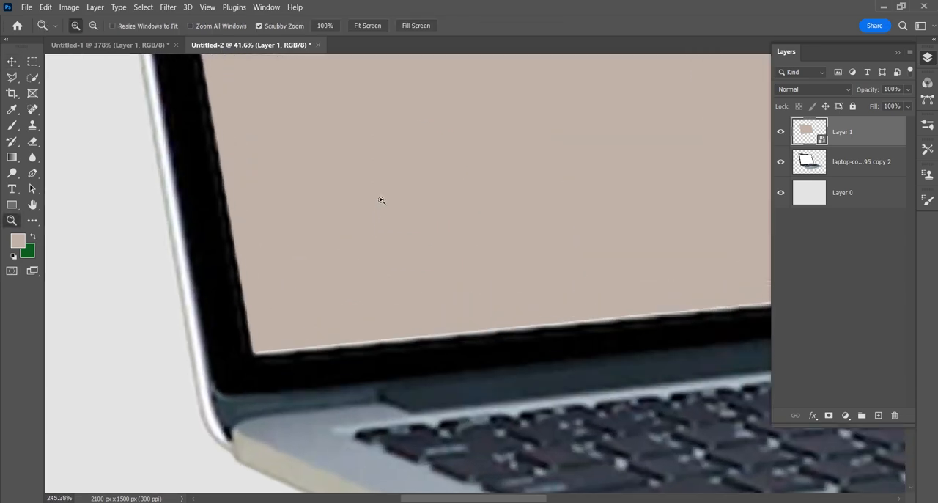
{"action": "key", "text": "ctrl+t"}
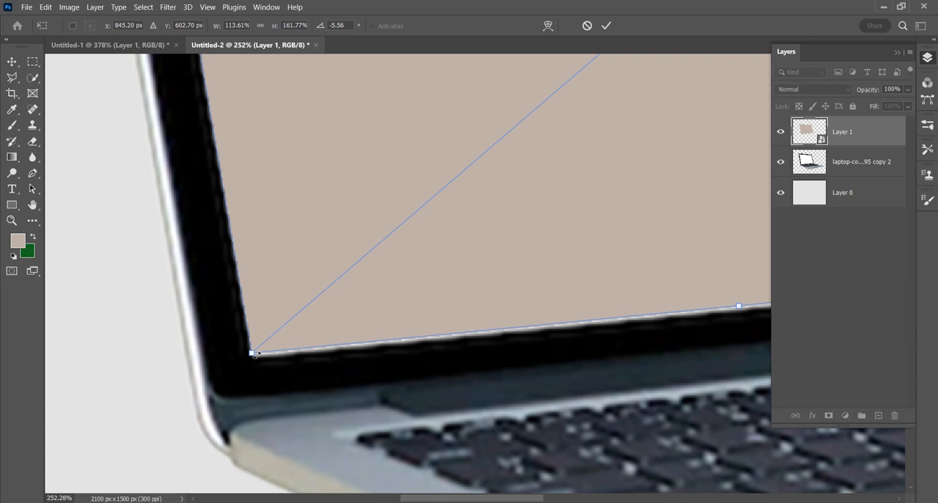
{"action": "left_click_drag", "start_coordinate": [251, 353], "coordinate": [253, 358]}
{"action": "left_click_drag", "start_coordinate": [272, 196], "coordinate": [293, 372]}
{"action": "left_click_drag", "start_coordinate": [259, 136], "coordinate": [292, 377]}
{"action": "left_click_drag", "start_coordinate": [232, 176], "coordinate": [294, 378]}
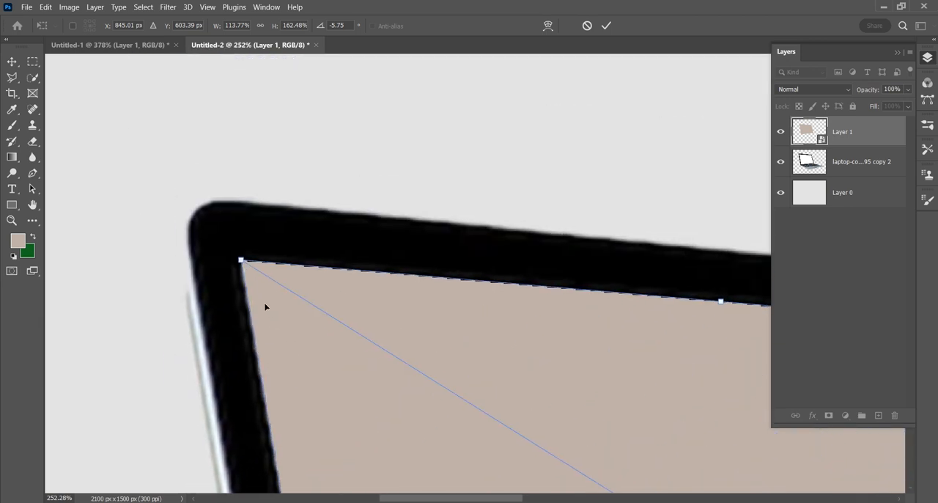
{"action": "left_click_drag", "start_coordinate": [241, 261], "coordinate": [242, 262]}
- Align the smart object's upper-right and lower-right corners precisely with the laptop bezel and apply the transformation
{"action": "left_click_drag", "start_coordinate": [597, 346], "coordinate": [402, 325]}
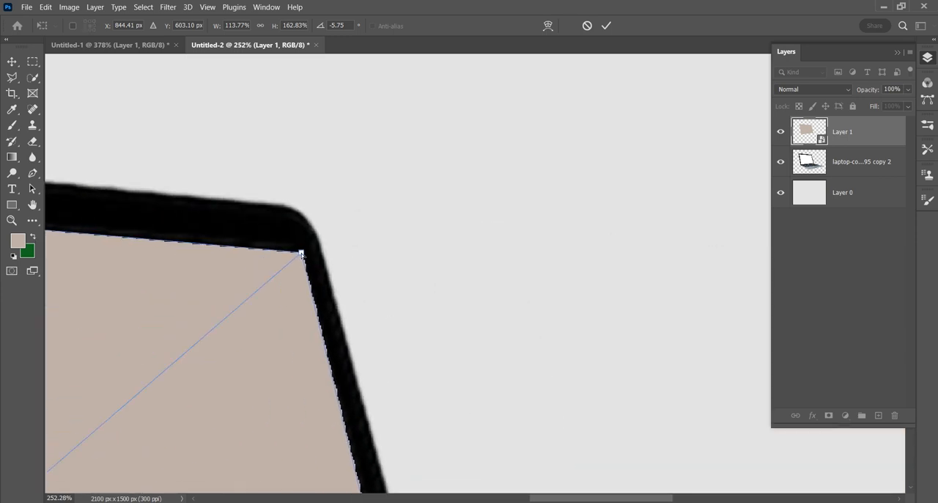
{"action": "left_click_drag", "start_coordinate": [301, 253], "coordinate": [302, 253]}
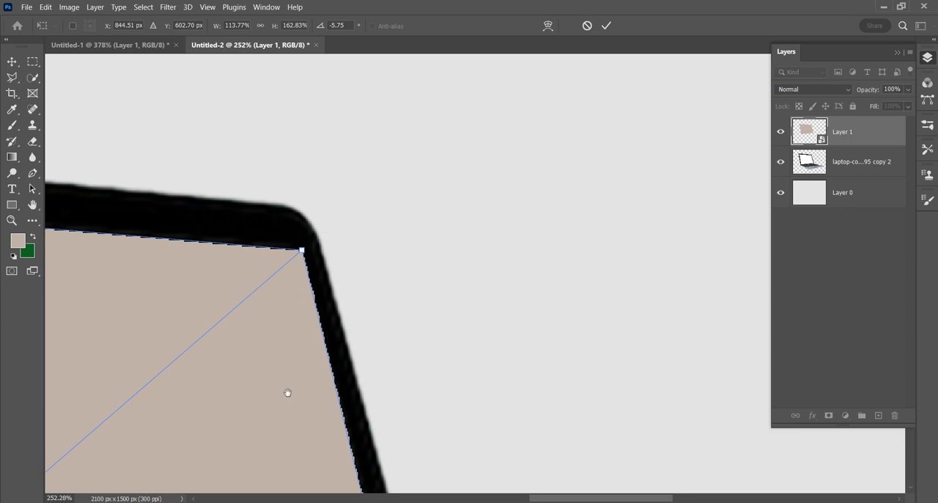
{"action": "left_click_drag", "start_coordinate": [287, 392], "coordinate": [305, 203]}
{"action": "left_click_drag", "start_coordinate": [335, 269], "coordinate": [260, 423]}
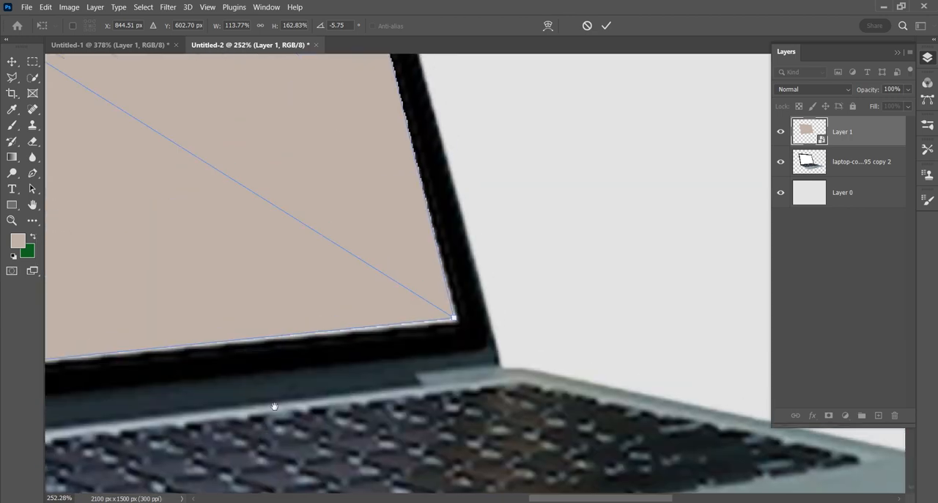
{"action": "left_click_drag", "start_coordinate": [453, 320], "coordinate": [456, 321]}
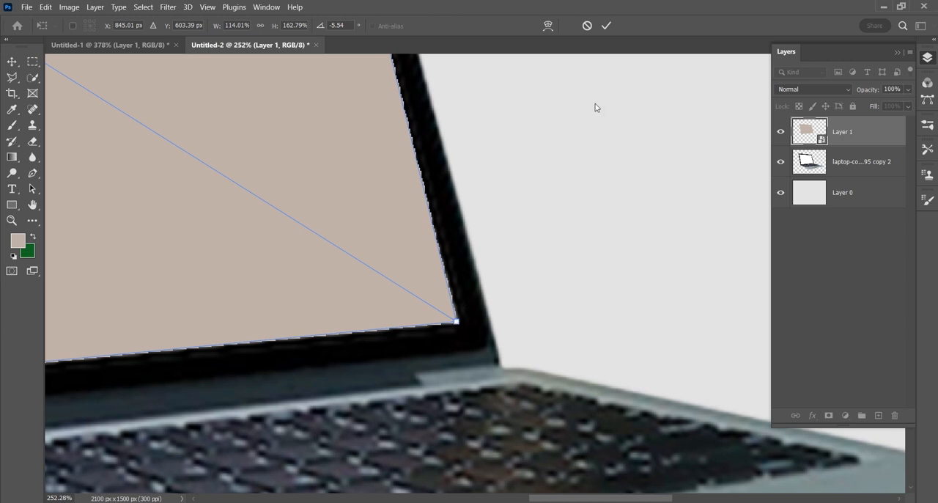
{"action": "left_click", "coordinate": [607, 26]}
{"action": "key", "text": "z"}
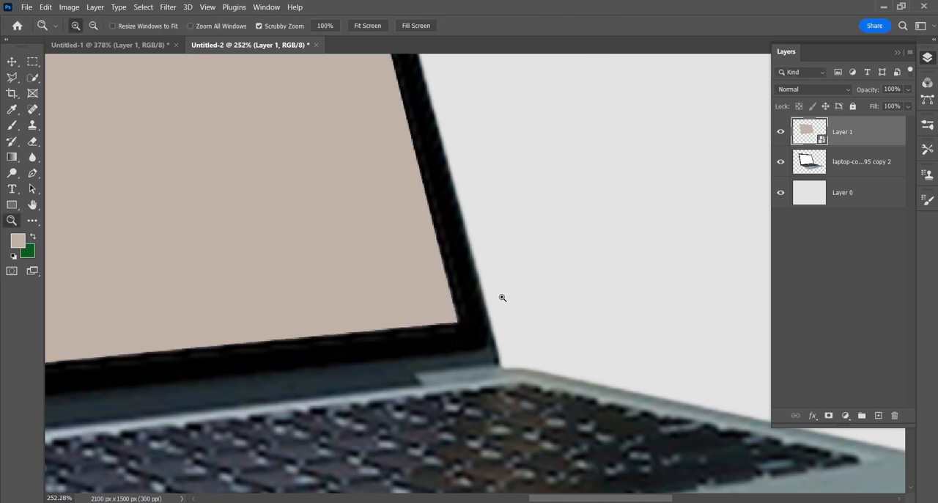
- Open the contents of the beige laptop-screen smart object and place ocean (2).jpg from the images folder into it
{"action": "left_click", "coordinate": [367, 314], "text": "alt"}
{"action": "left_click", "coordinate": [367, 315], "text": "alt"}
{"action": "left_click", "coordinate": [368, 315], "text": "alt"}
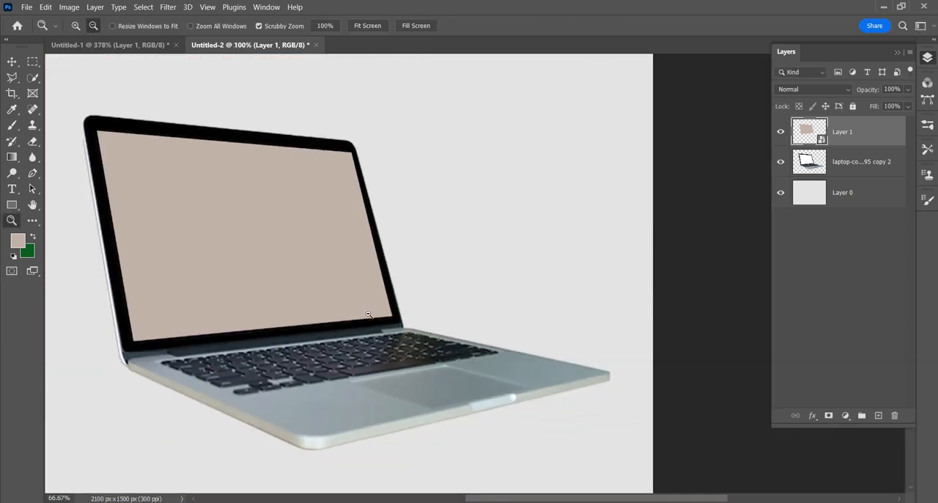
{"action": "left_click", "coordinate": [330, 310], "text": "alt"}
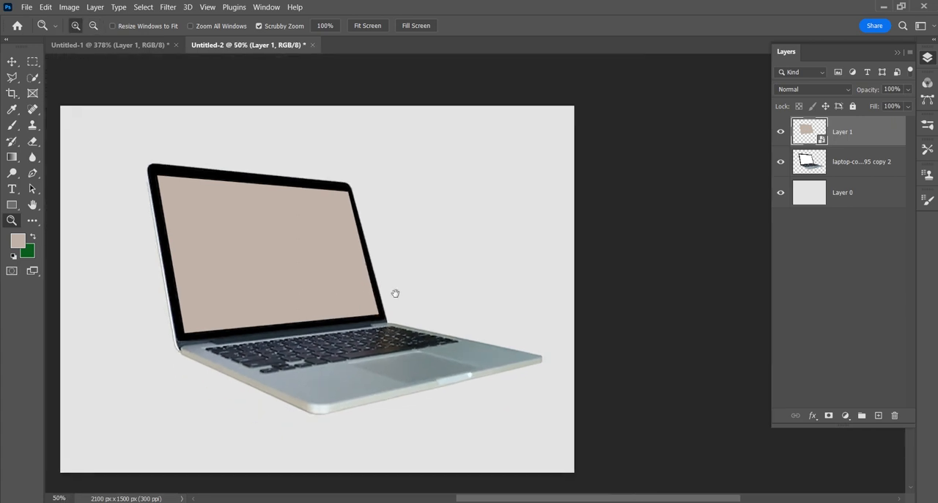
{"action": "left_click_drag", "start_coordinate": [395, 293], "coordinate": [419, 289]}
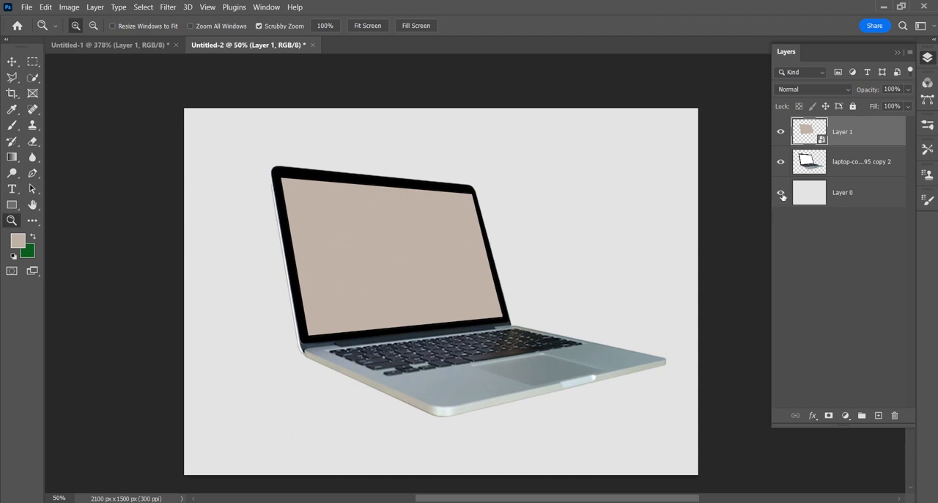
{"action": "double_click", "coordinate": [808, 130]}
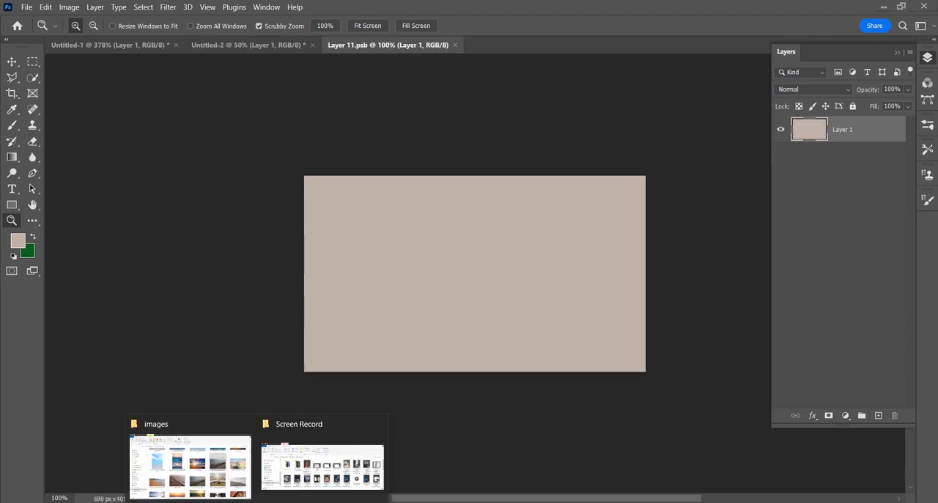
{"action": "left_click", "coordinate": [188, 458]}
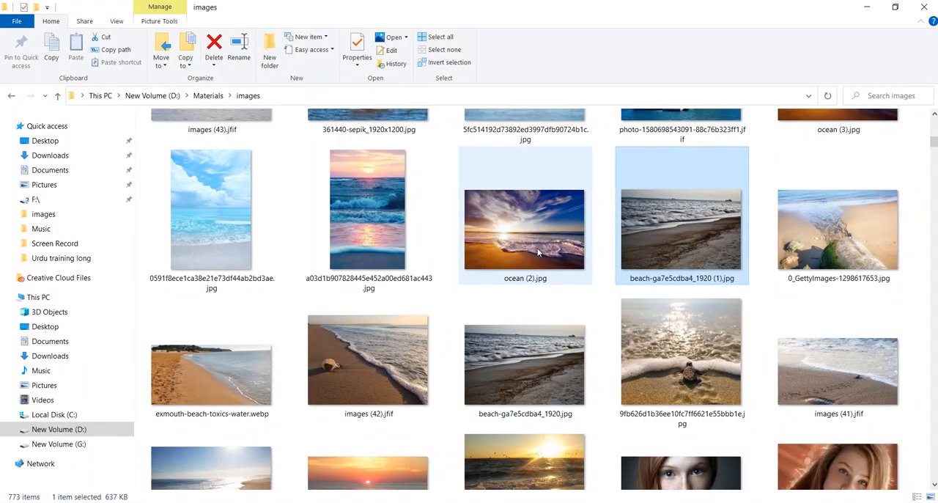
{"action": "left_click_drag", "start_coordinate": [537, 250], "coordinate": [486, 289]}
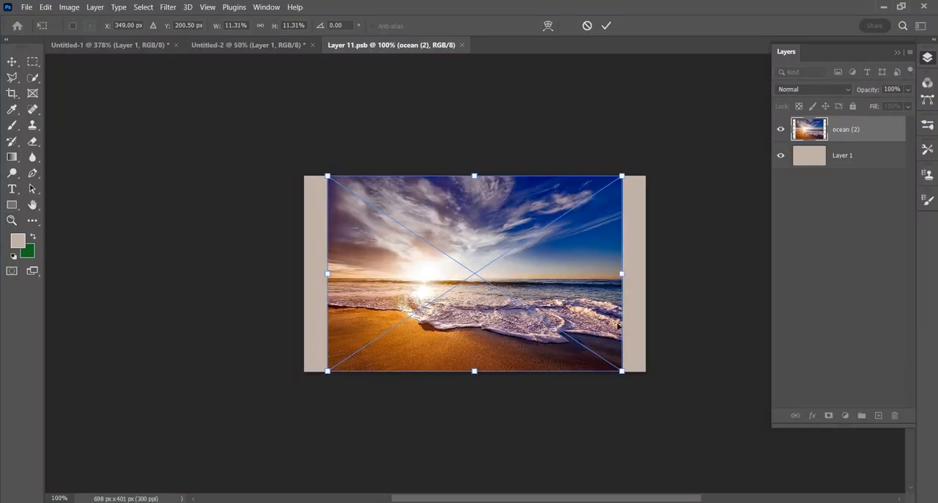
- Scale the ocean image to about 16.45% and rotate it about 6.13° to cover the canvas, and save and close the smart object's contents
{"action": "left_click_drag", "start_coordinate": [616, 371], "coordinate": [647, 402]}
{"action": "left_click_drag", "start_coordinate": [359, 206], "coordinate": [281, 156]}
{"action": "left_click_drag", "start_coordinate": [718, 287], "coordinate": [733, 296]}
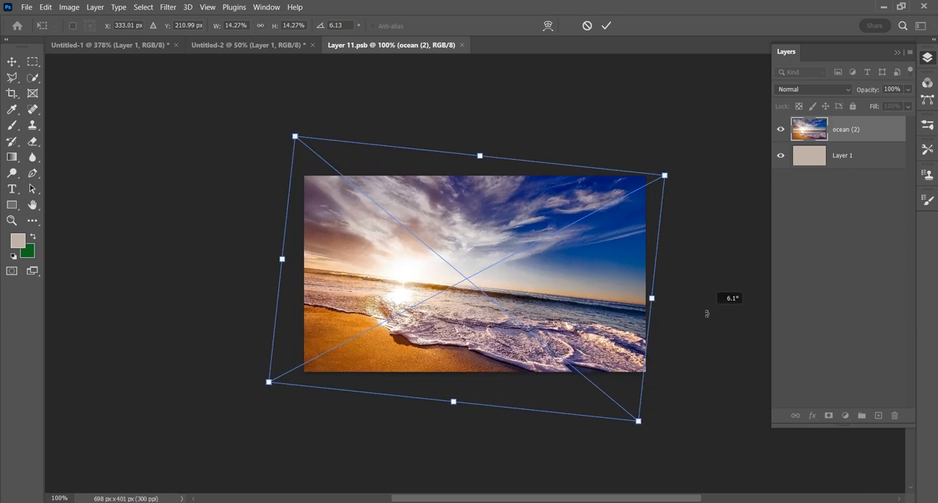
{"action": "left_click_drag", "start_coordinate": [638, 420], "coordinate": [689, 462]}
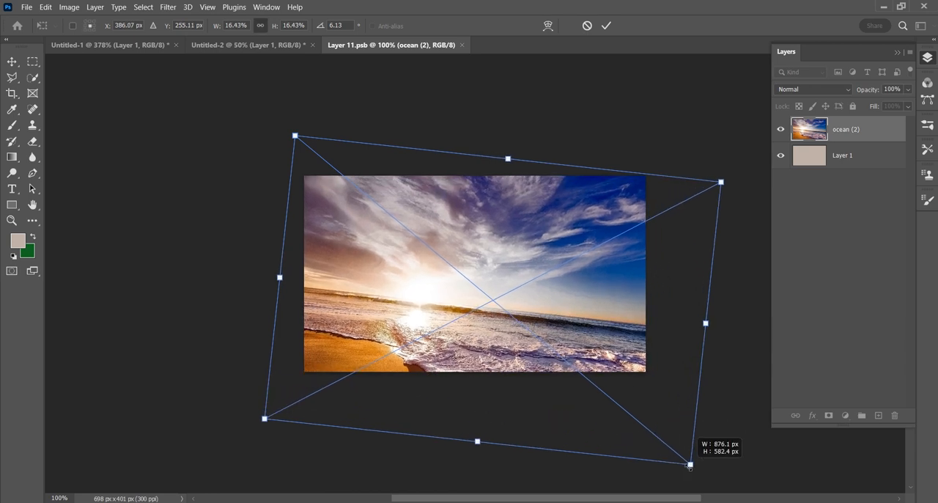
{"action": "left_click_drag", "start_coordinate": [594, 315], "coordinate": [554, 289]}
{"action": "left_click", "coordinate": [607, 27]}
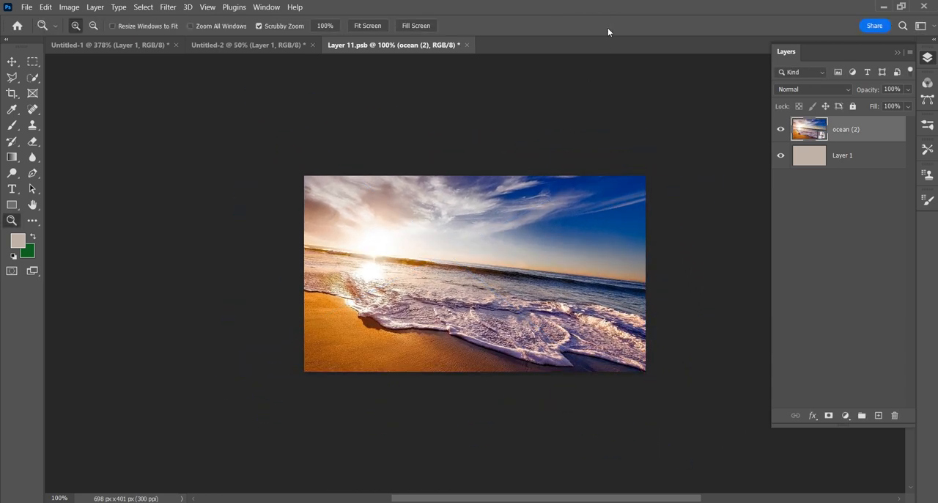
{"action": "left_click", "coordinate": [467, 45]}
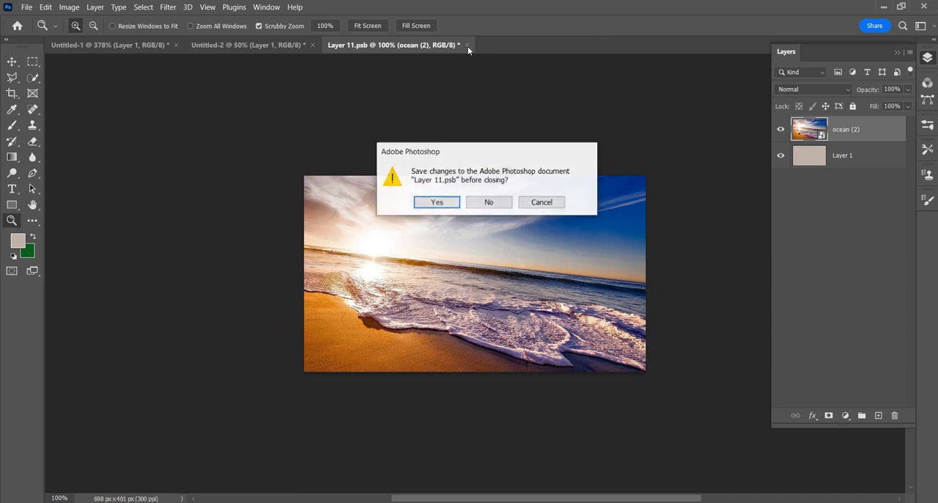
{"action": "left_click", "coordinate": [439, 205]}
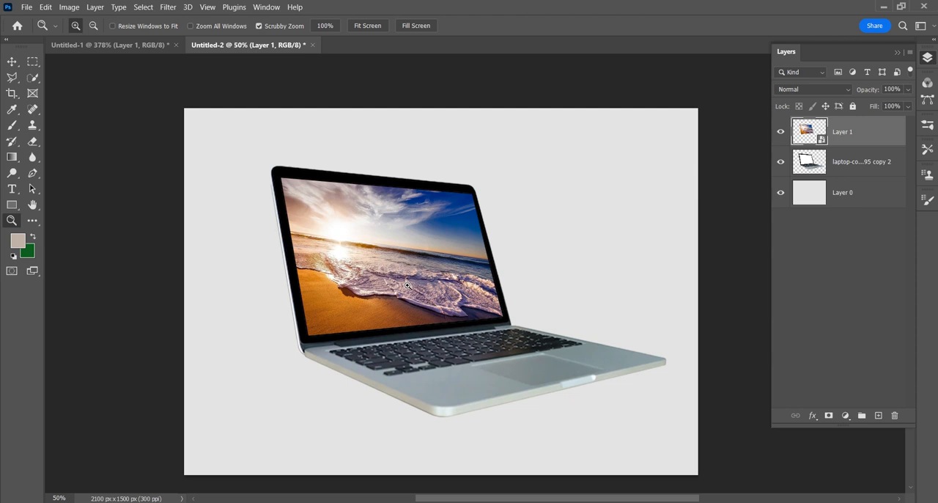
- Reopen the laptop-screen smart object, transform the ocean image to about 25.36% scale and 16.73° rotation, and save and close the contents
{"action": "left_click", "coordinate": [12, 62]}
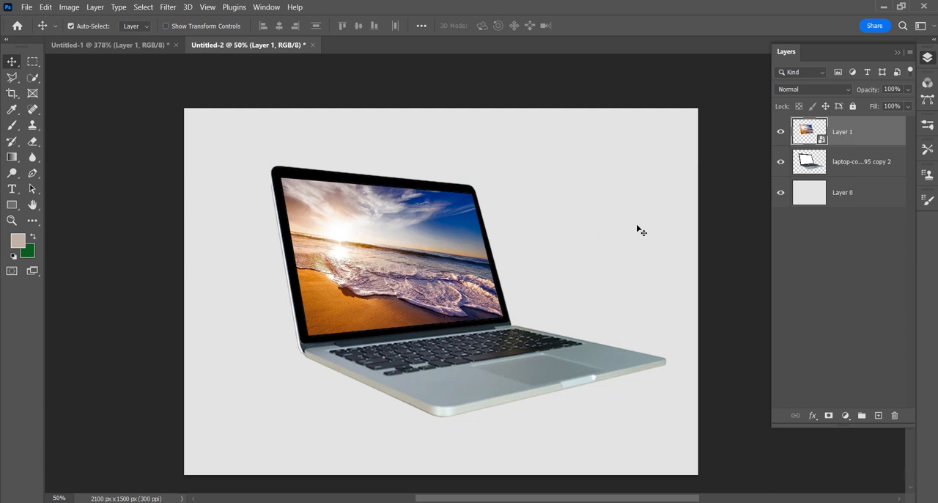
{"action": "double_click", "coordinate": [799, 140]}
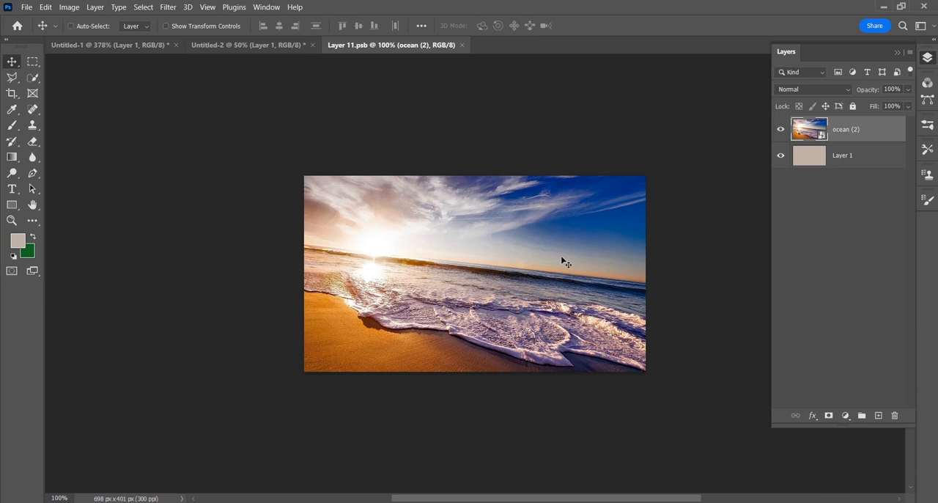
{"action": "key", "text": "ctrl+t"}
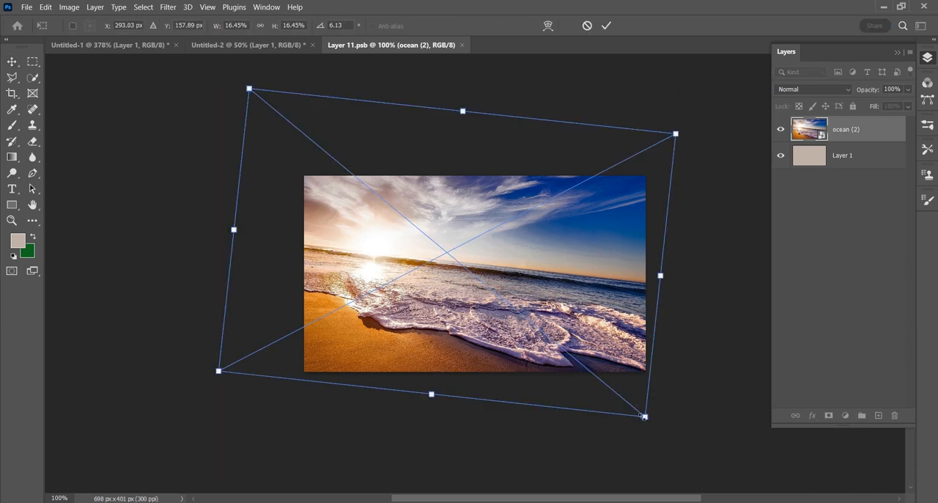
{"action": "left_click_drag", "start_coordinate": [644, 415], "coordinate": [781, 470]}
{"action": "left_click_drag", "start_coordinate": [469, 353], "coordinate": [413, 281]}
{"action": "left_click_drag", "start_coordinate": [762, 346], "coordinate": [719, 424]}
{"action": "left_click_drag", "start_coordinate": [525, 276], "coordinate": [567, 268]}
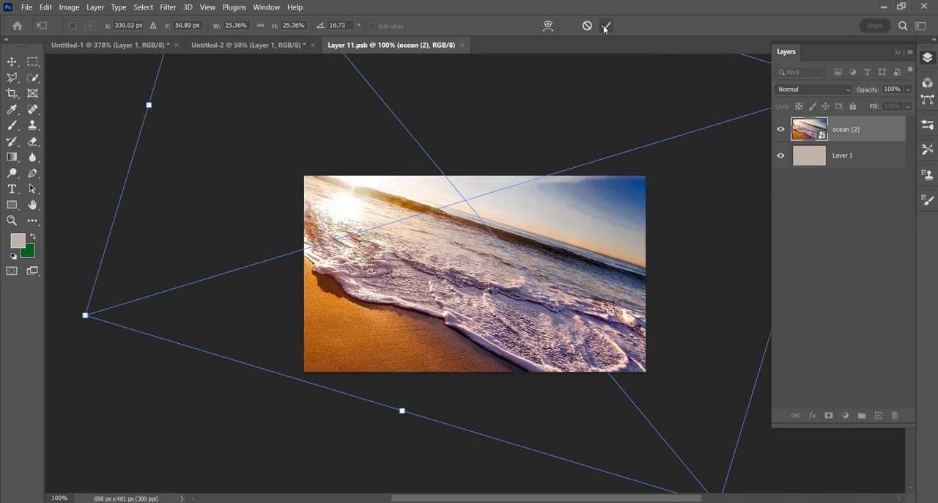
{"action": "left_click", "coordinate": [606, 25]}
{"action": "key", "text": "ctrl+s"}
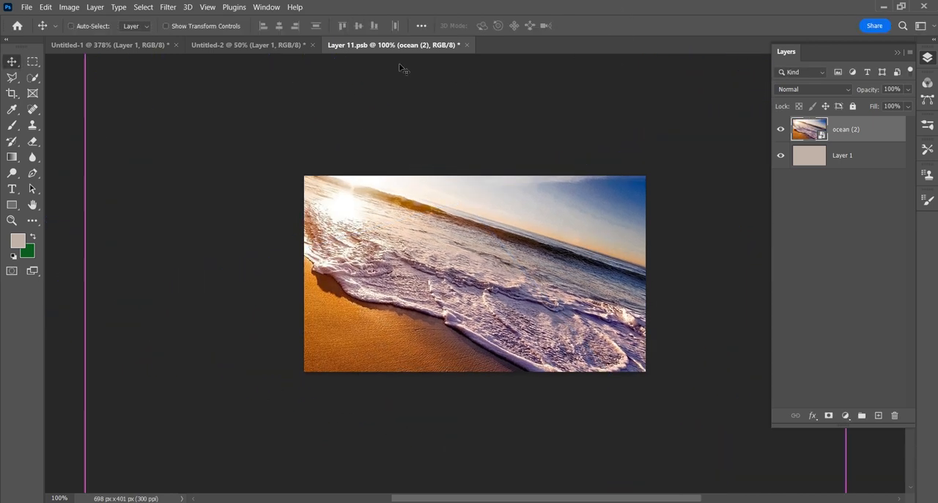
{"action": "left_click", "coordinate": [462, 46]}
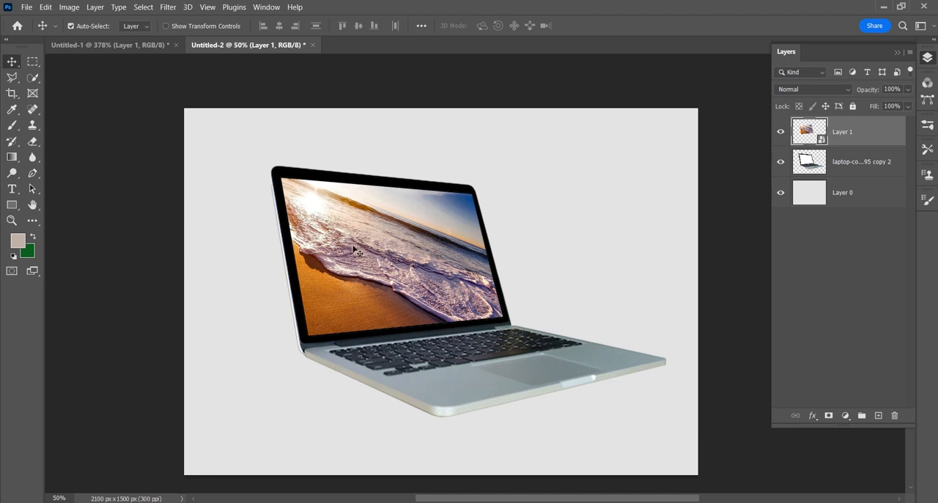
- Reopen the laptop-screen smart object's contents and place the running dog image 24_image_principale_3f4a1d1837_kCw57uNqx from the images folder above the ocean image
{"action": "double_click", "coordinate": [791, 139]}
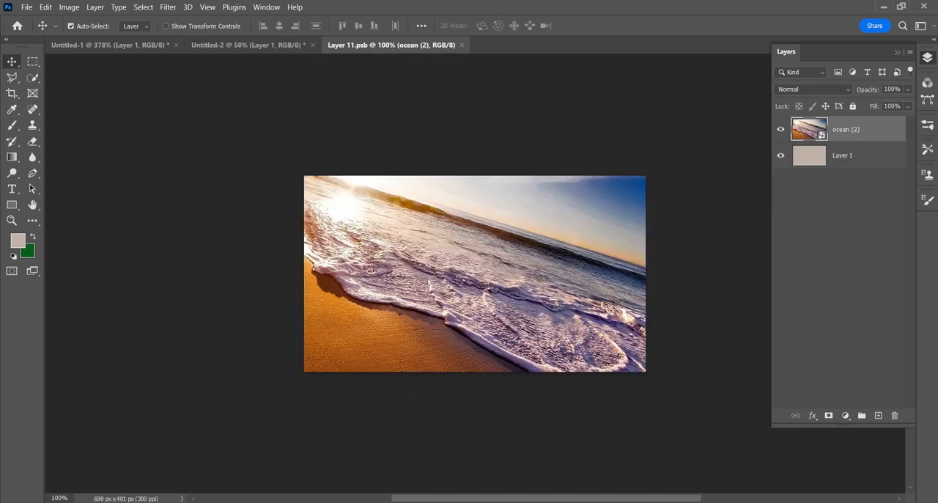
{"action": "mouse_move", "coordinate": [256, 502]}
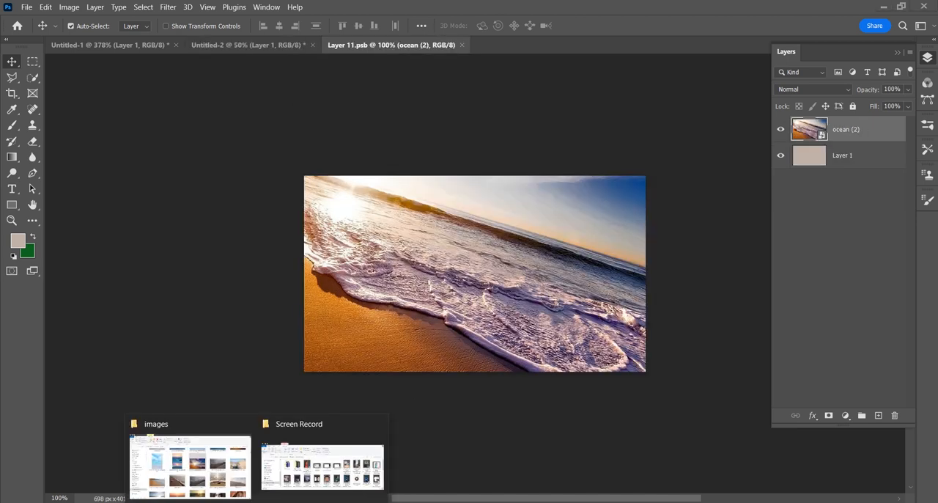
{"action": "left_click", "coordinate": [190, 463]}
{"action": "scroll", "coordinate": [503, 315], "scroll_direction": "up", "scroll_amount": 3}
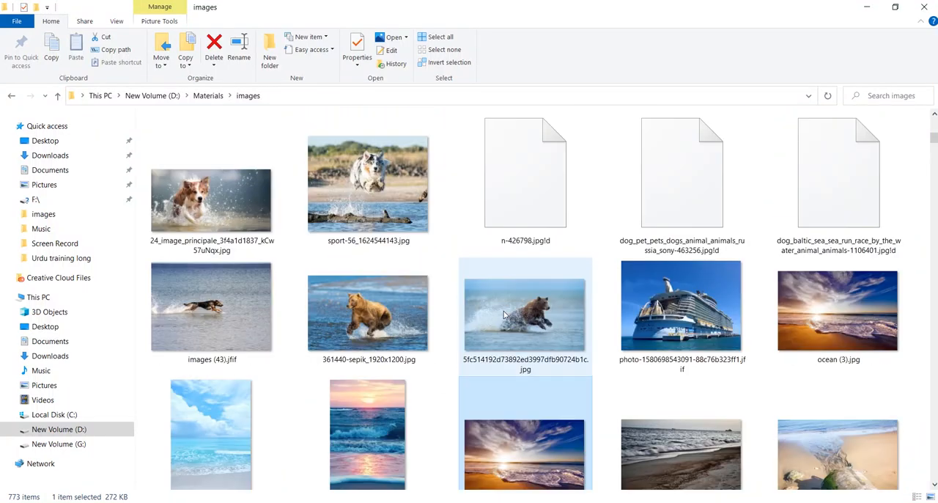
{"action": "scroll", "coordinate": [503, 315], "scroll_direction": "up", "scroll_amount": 2}
{"action": "left_click_drag", "start_coordinate": [219, 308], "coordinate": [449, 328]}
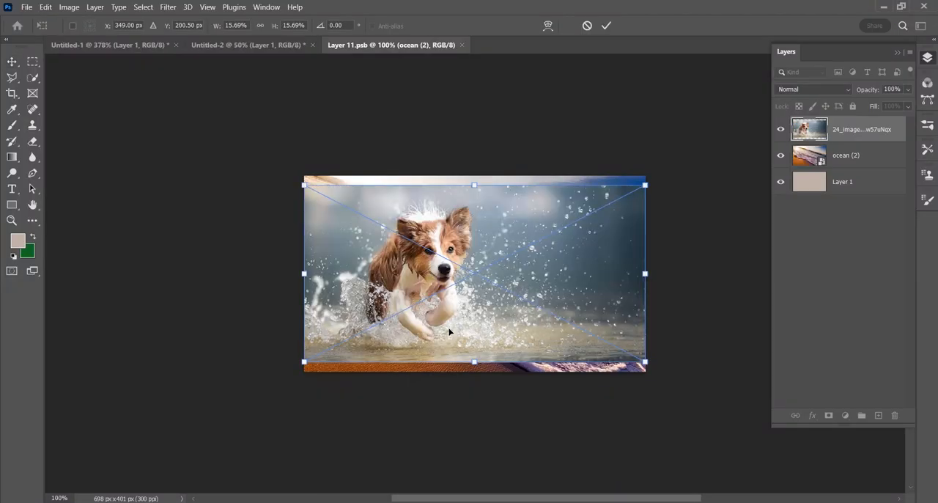
- Scale the dog image to about 21.53% so it covers the canvas, and save and close the smart object's contents
{"action": "left_click_drag", "start_coordinate": [644, 361], "coordinate": [772, 427]}
{"action": "left_click_drag", "start_coordinate": [542, 351], "coordinate": [506, 320]}
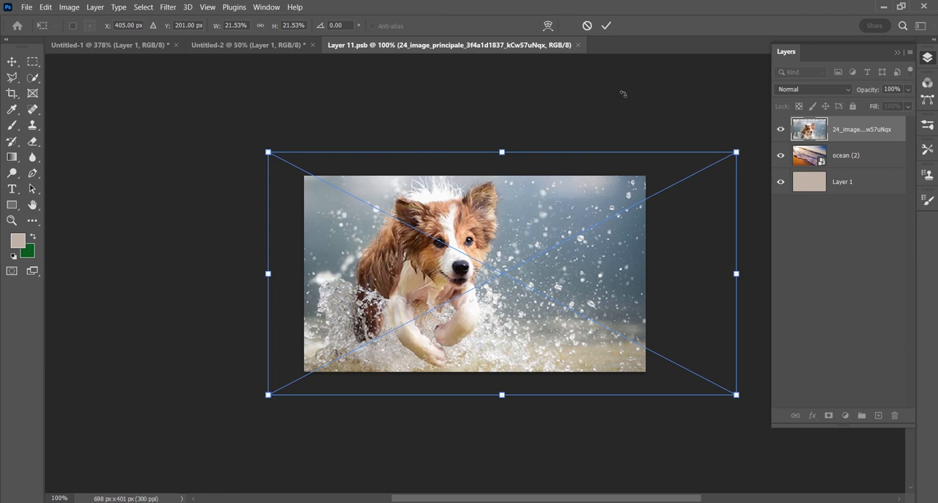
{"action": "left_click", "coordinate": [606, 26]}
{"action": "left_click", "coordinate": [581, 44]}
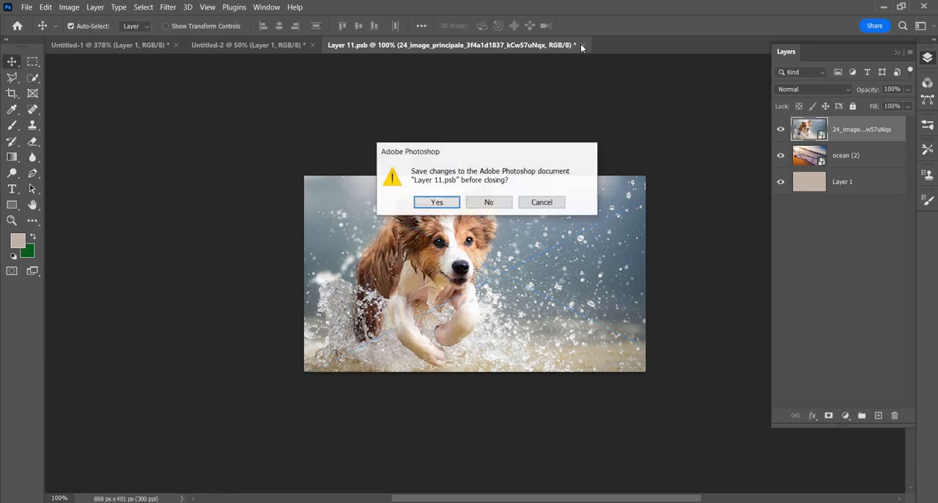
{"action": "left_click", "coordinate": [437, 201]}
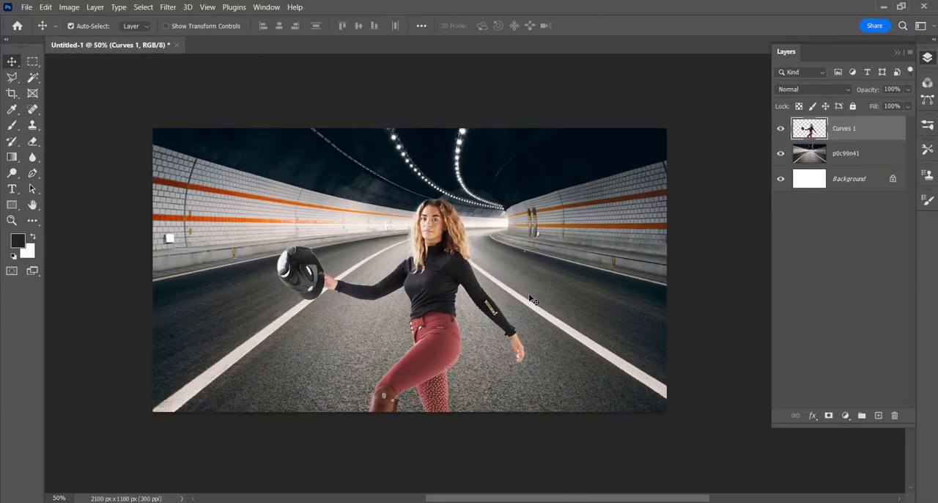
- Apply a Gaussian Blur with a 34.6-pixel radius to the normal tunnel layer p0c99n41 and undo it
{"action": "left_click", "coordinate": [865, 156]}
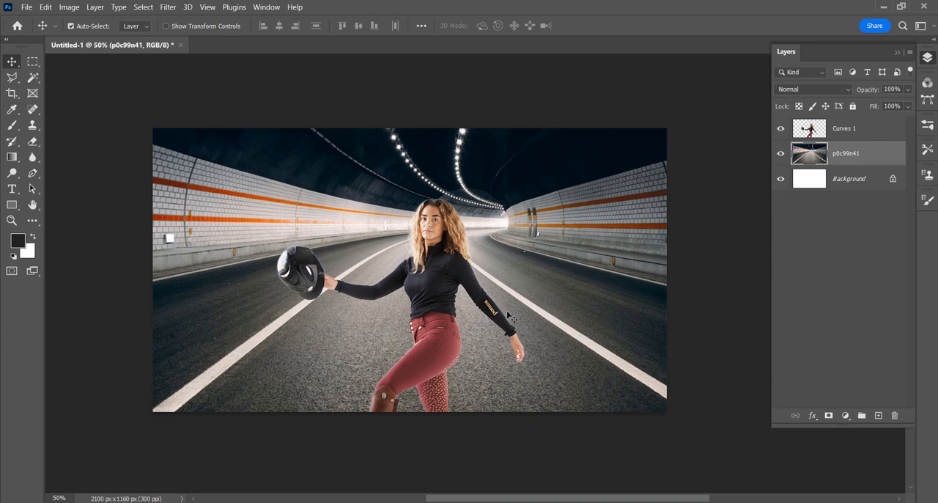
{"action": "left_click", "coordinate": [167, 9]}
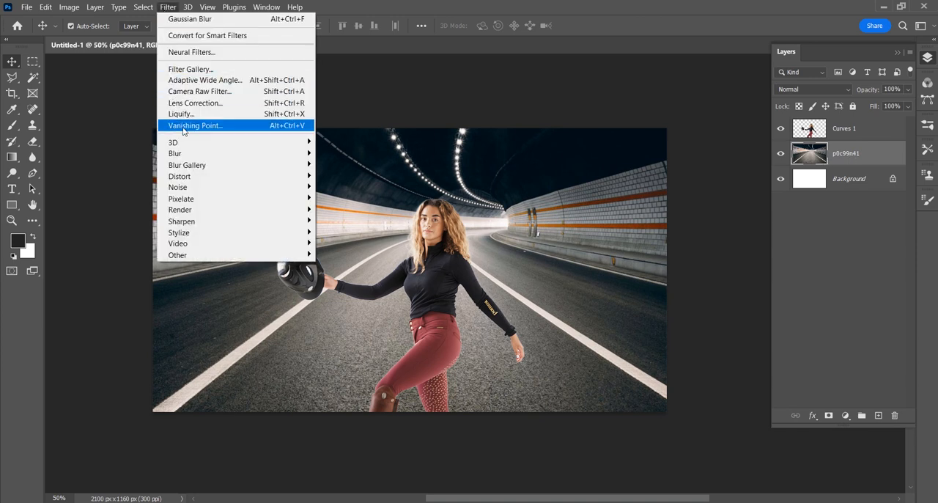
{"action": "mouse_move", "coordinate": [191, 153]}
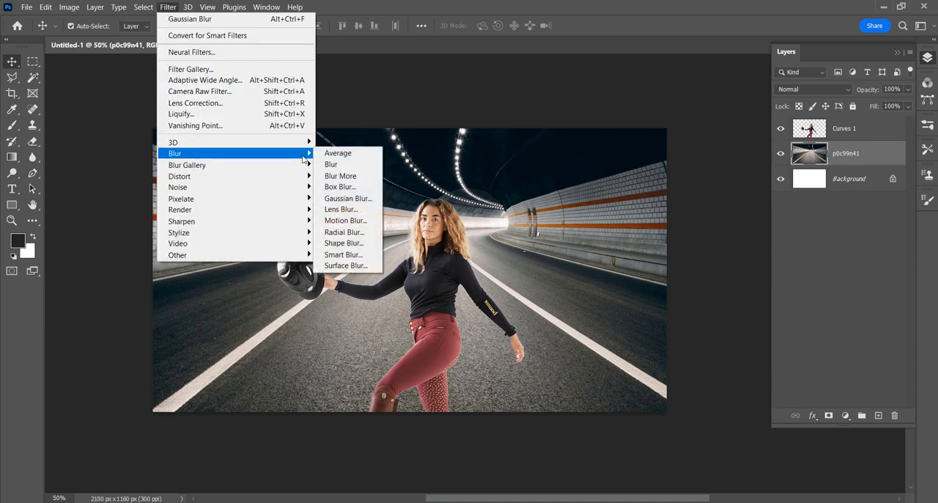
{"action": "left_click", "coordinate": [348, 199]}
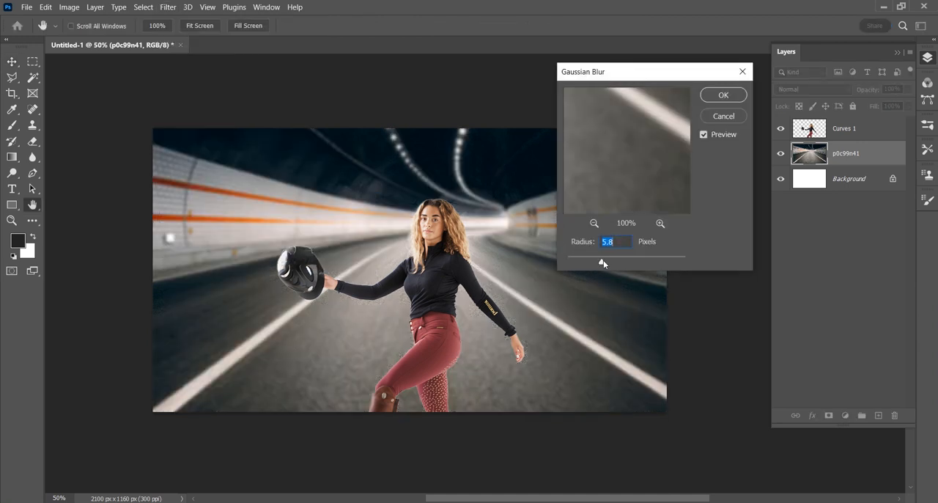
{"action": "left_click_drag", "start_coordinate": [603, 263], "coordinate": [626, 264]}
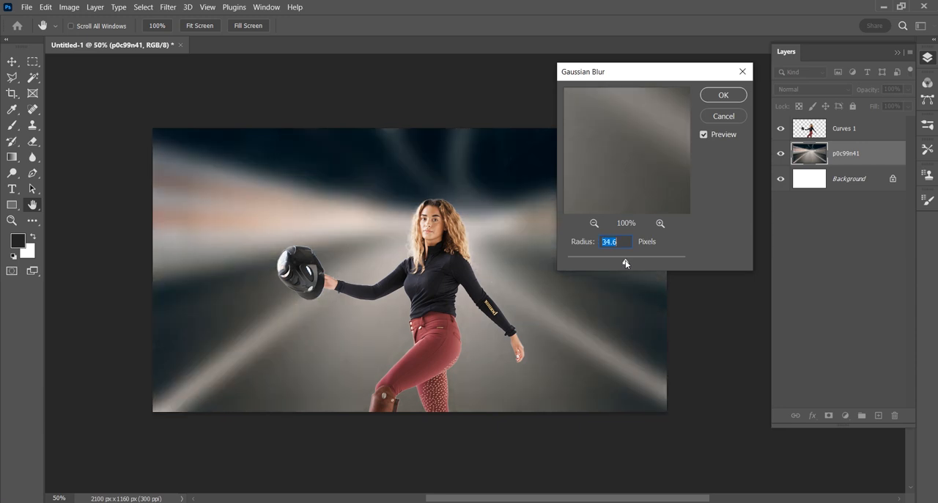
{"action": "left_click", "coordinate": [722, 96]}
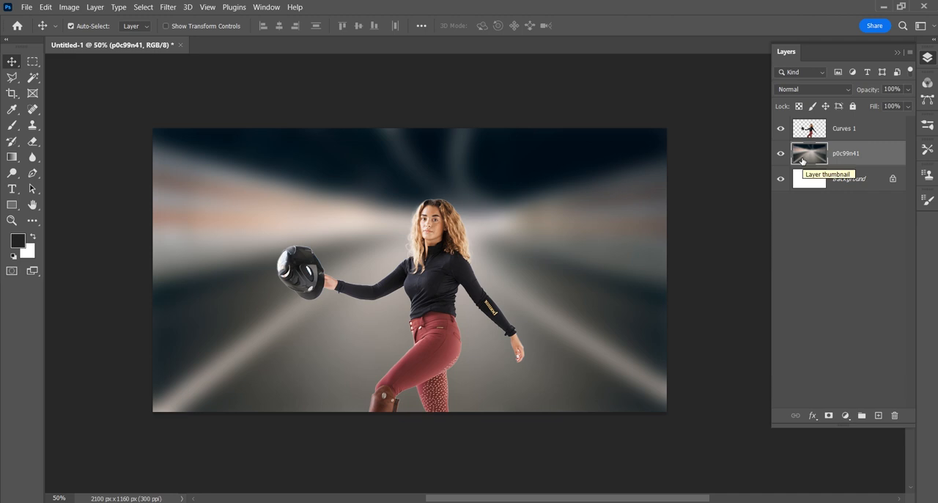
{"action": "key", "text": "ctrl+z"}
- Convert the tunnel layer p0c99n41 to a smart object and apply a Gaussian Blur smart filter with a 45.6-pixel radius
{"action": "right_click", "coordinate": [846, 156]}
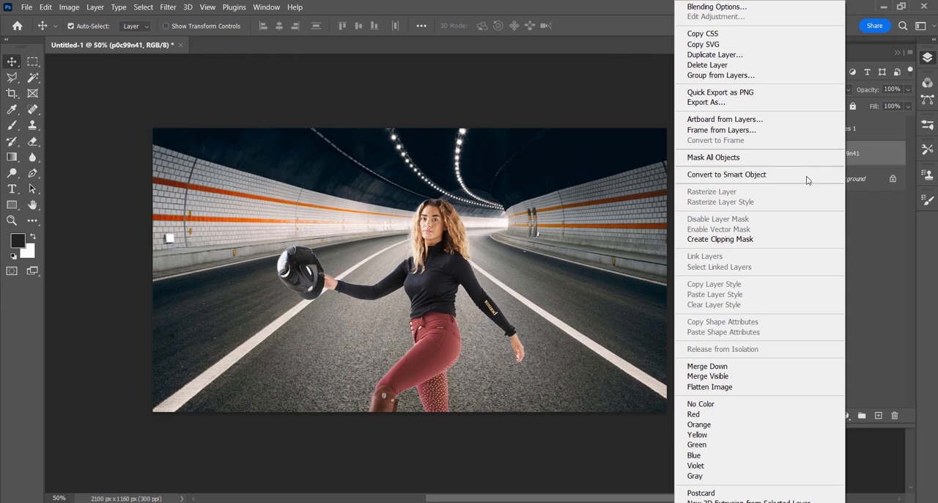
{"action": "left_click", "coordinate": [807, 177]}
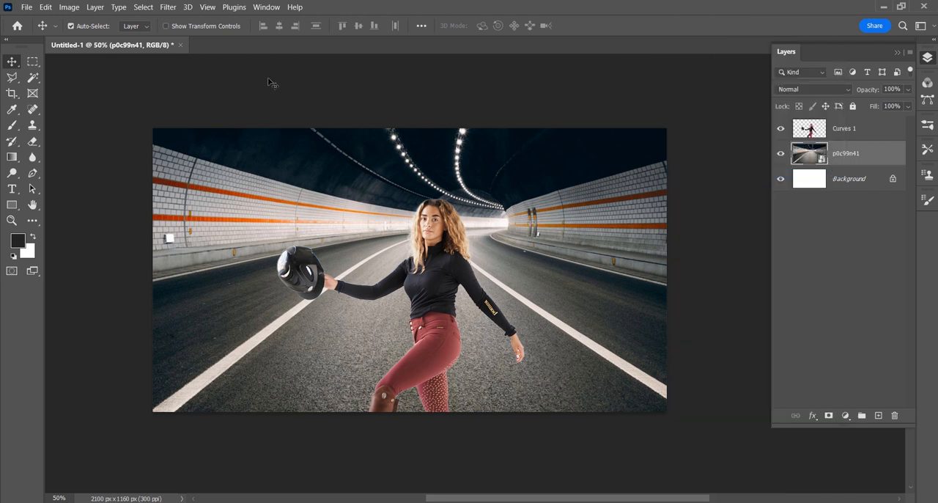
{"action": "left_click", "coordinate": [168, 7]}
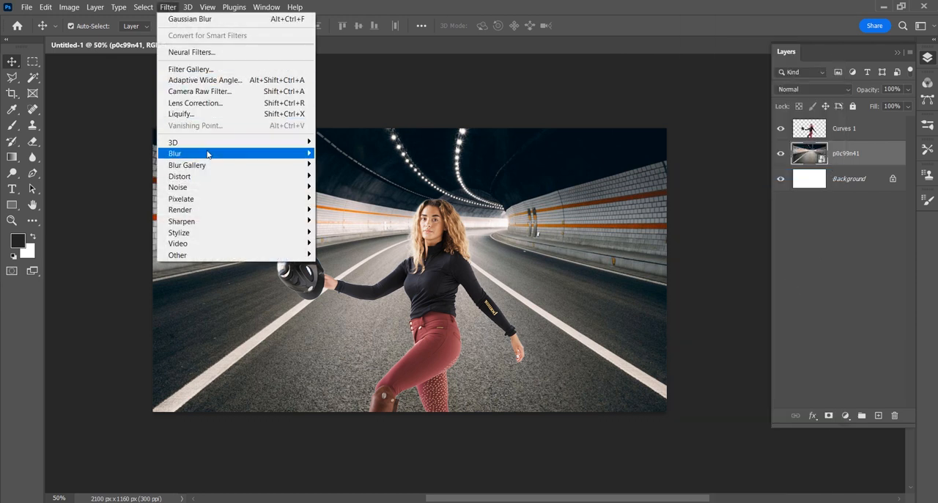
{"action": "mouse_move", "coordinate": [210, 153]}
{"action": "left_click", "coordinate": [352, 199]}
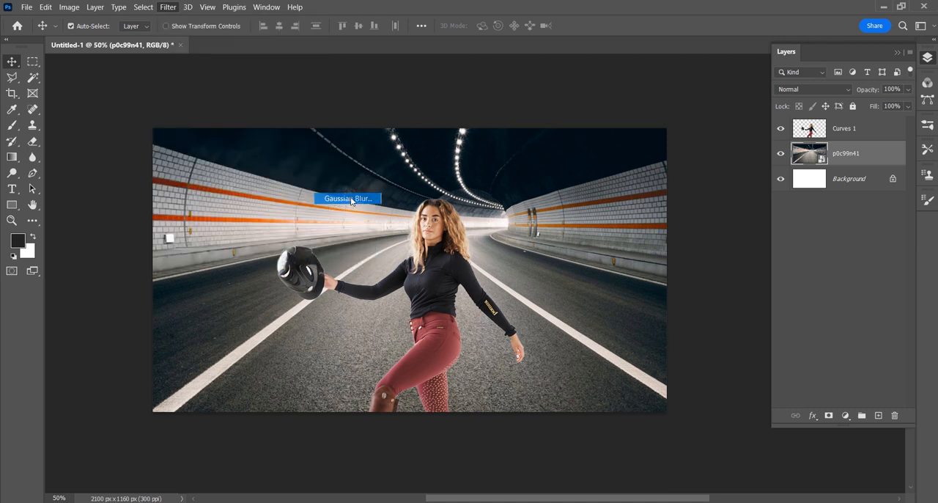
{"action": "left_click_drag", "start_coordinate": [620, 258], "coordinate": [630, 261]}
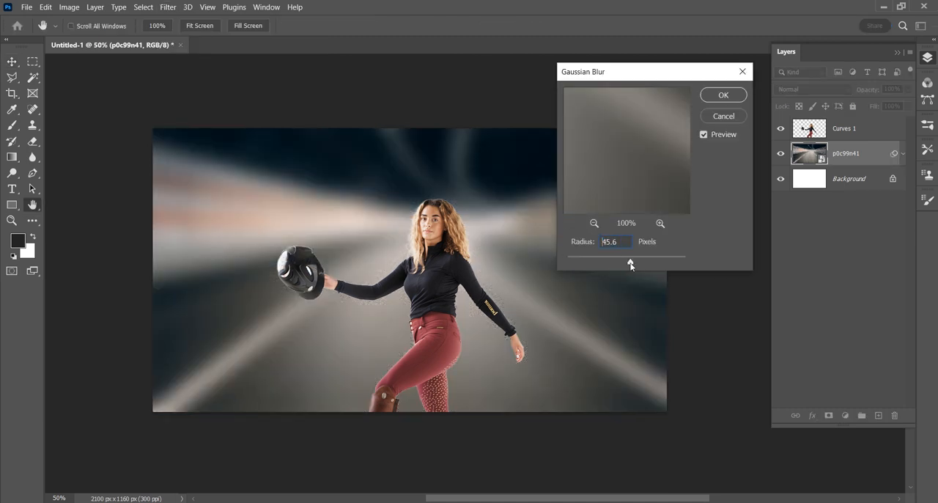
{"action": "left_click", "coordinate": [707, 100]}
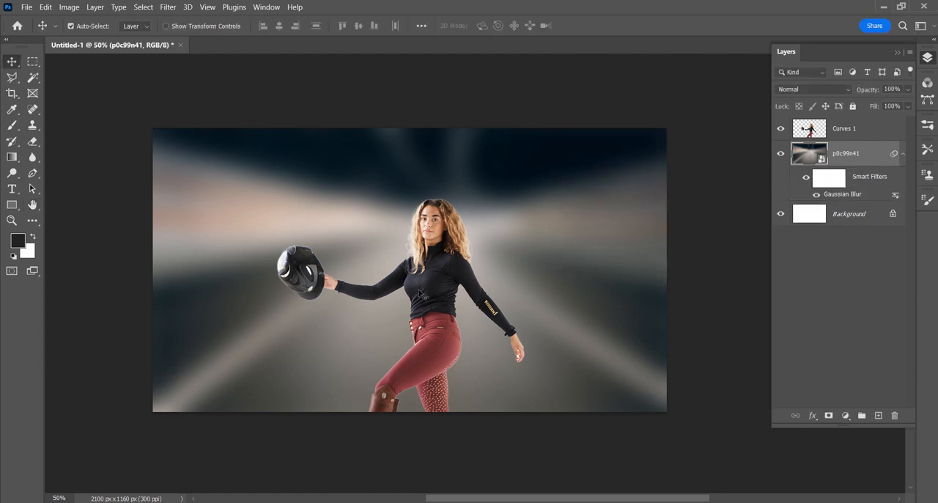
- Edit the tunnel layer's Gaussian Blur smart filter twice, setting the radius to 7.4 pixels and finally to 5.0 pixels
{"action": "double_click", "coordinate": [847, 195]}
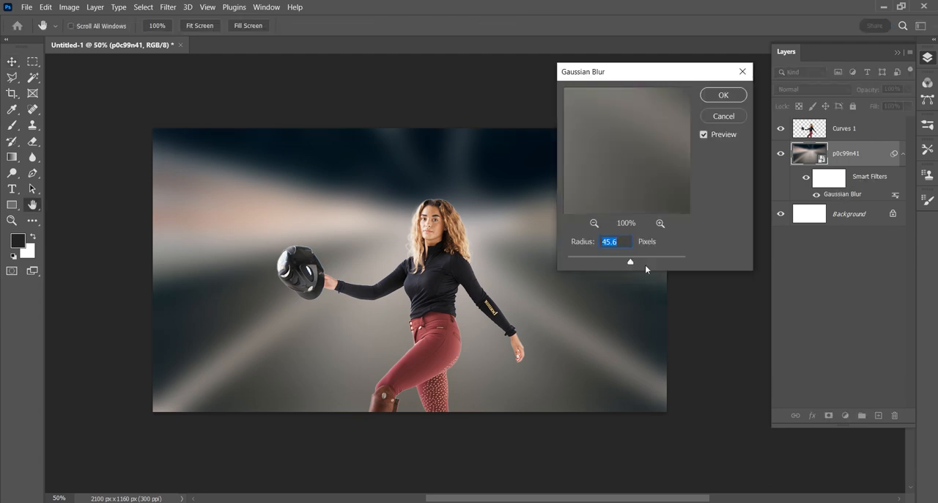
{"action": "left_click_drag", "start_coordinate": [635, 265], "coordinate": [606, 262]}
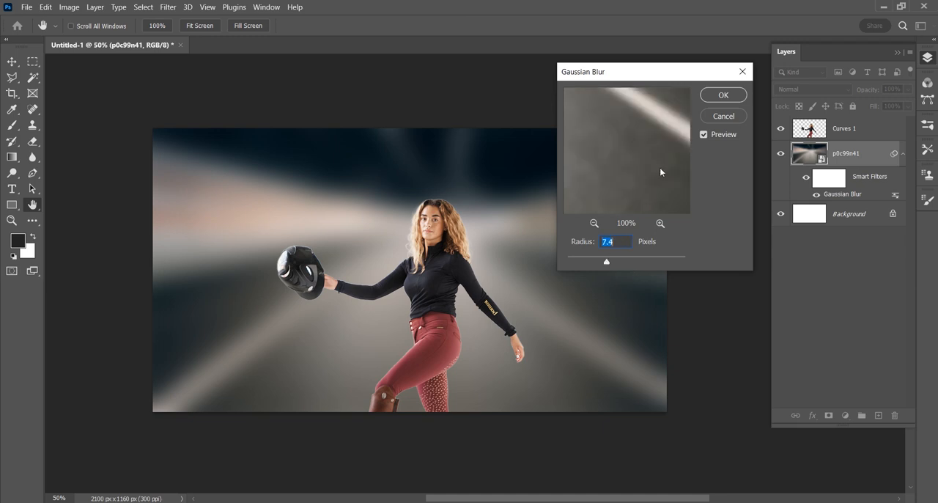
{"action": "left_click", "coordinate": [721, 96]}
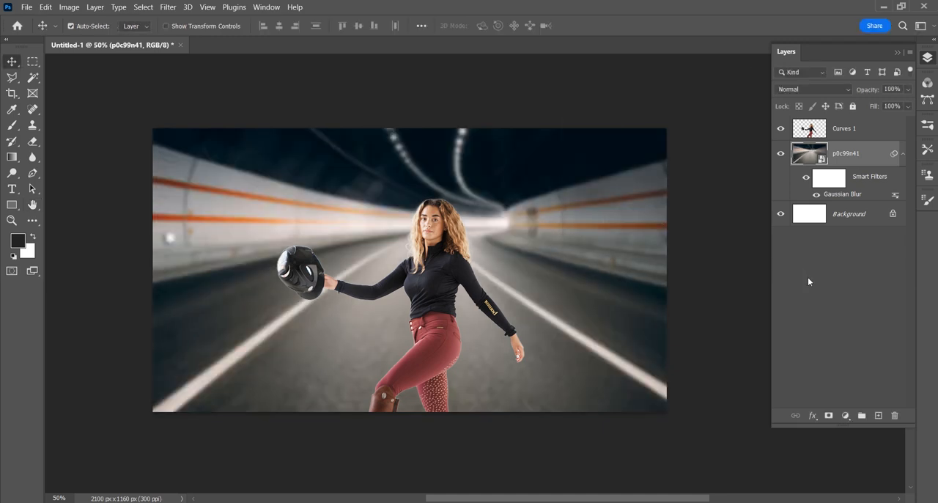
{"action": "double_click", "coordinate": [838, 196]}
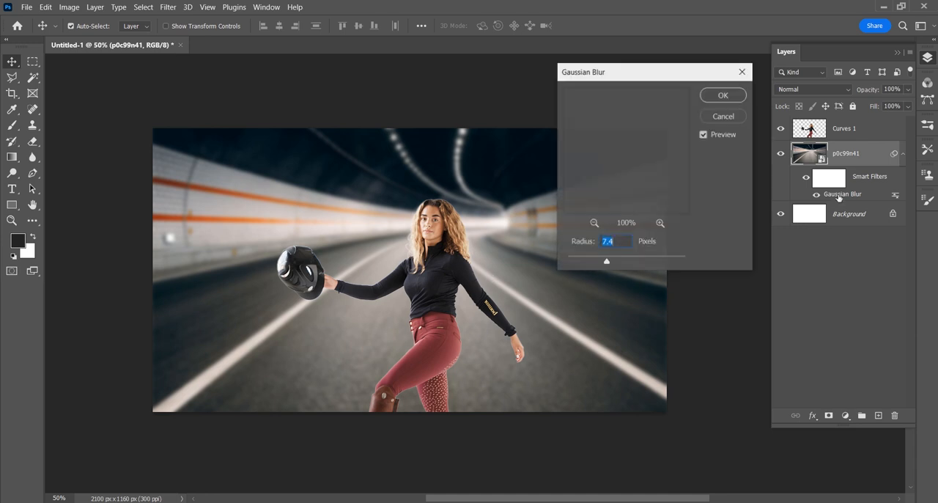
{"action": "left_click", "coordinate": [600, 263]}
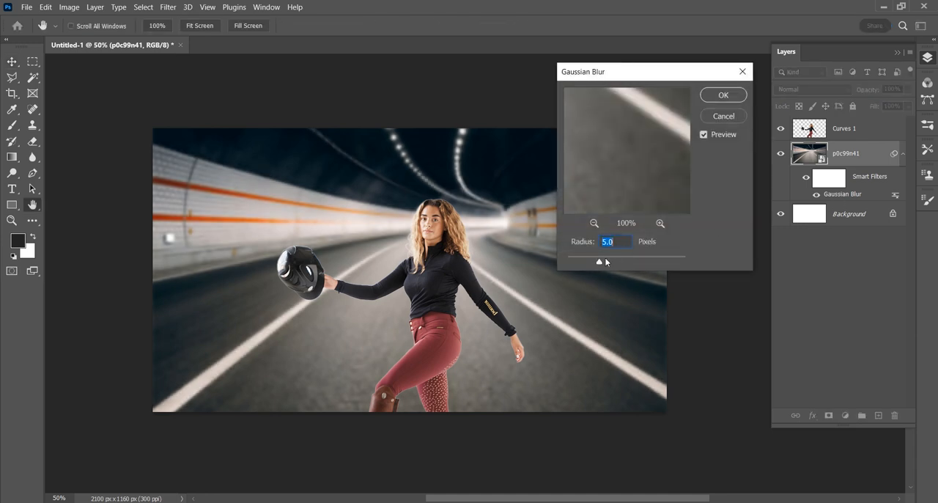
{"action": "left_click", "coordinate": [722, 96]}
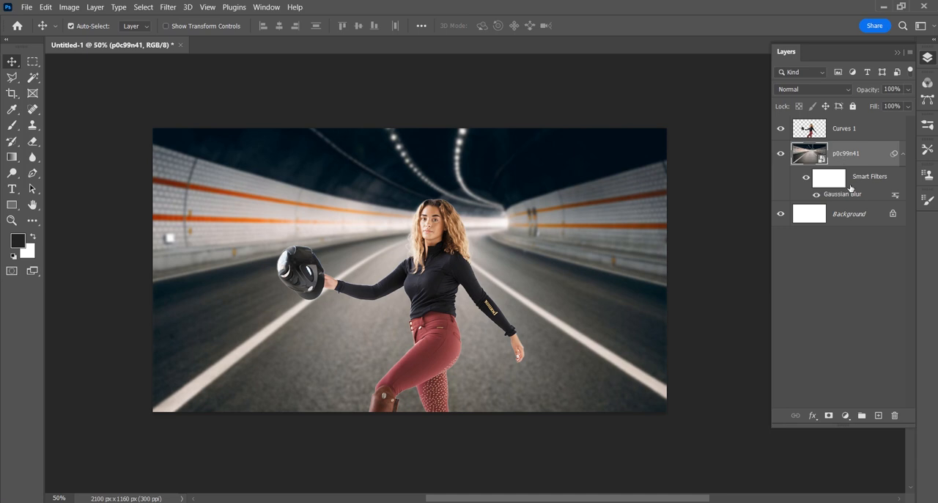
- Apply a strong Add Noise smart filter with uniform distribution to the tunnel smart object
{"action": "left_click", "coordinate": [168, 8]}
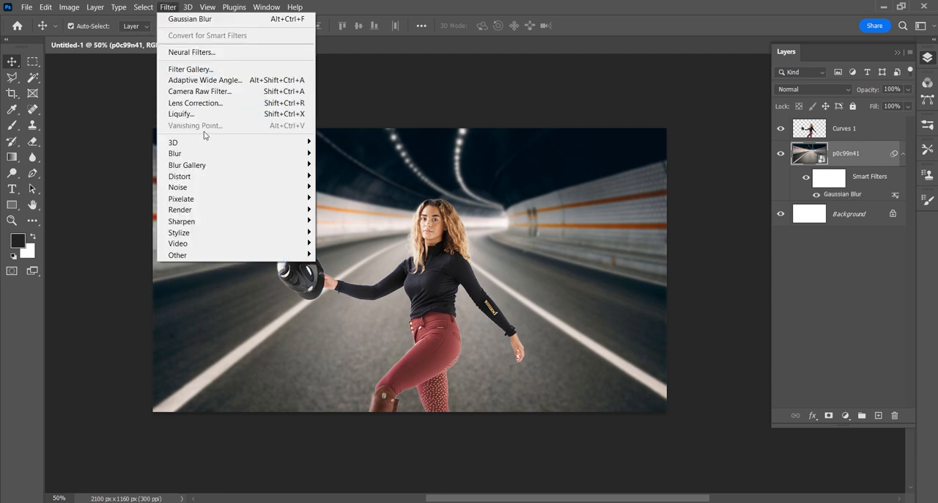
{"action": "mouse_move", "coordinate": [208, 198]}
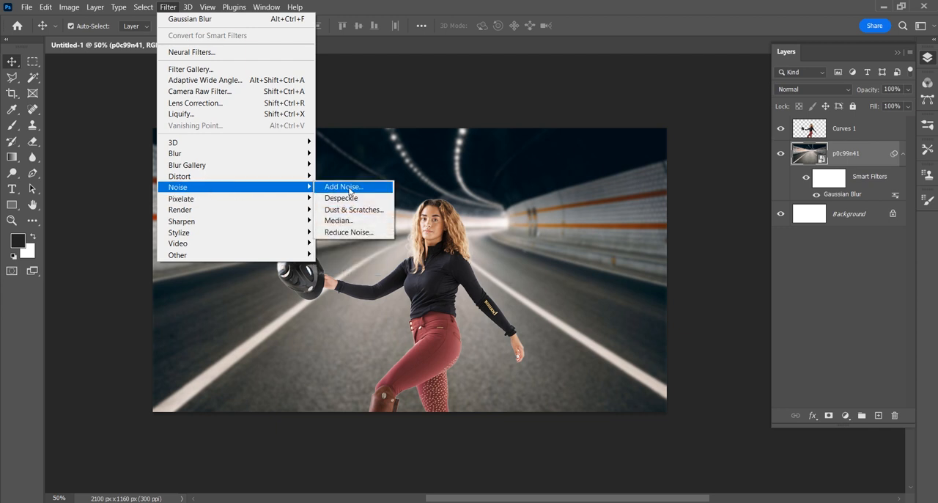
{"action": "left_click", "coordinate": [345, 188]}
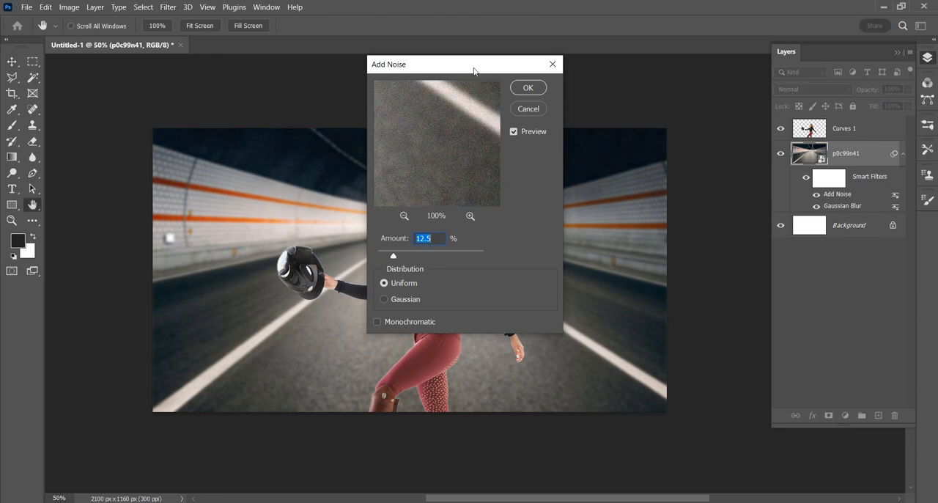
{"action": "left_click_drag", "start_coordinate": [473, 71], "coordinate": [628, 83]}
{"action": "left_click", "coordinate": [564, 269]}
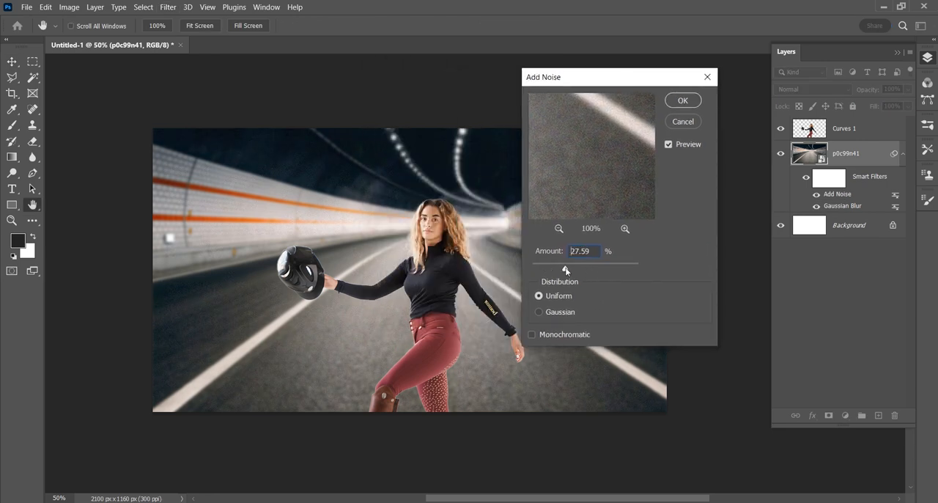
{"action": "left_click_drag", "start_coordinate": [569, 266], "coordinate": [582, 267]}
{"action": "left_click", "coordinate": [683, 101]}
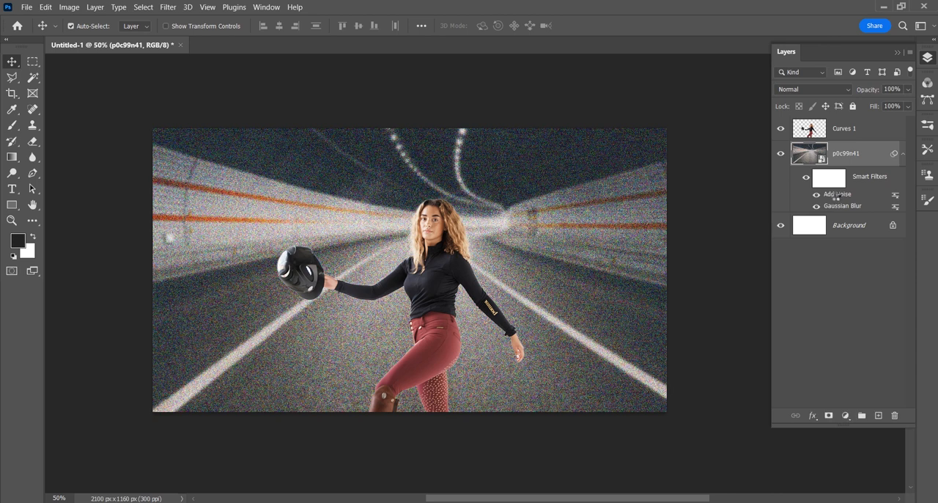
- Reopen the Add Noise smart filter and reduce its amount to about 6.78%
{"action": "double_click", "coordinate": [836, 195]}
{"action": "left_click_drag", "start_coordinate": [571, 266], "coordinate": [542, 269]}
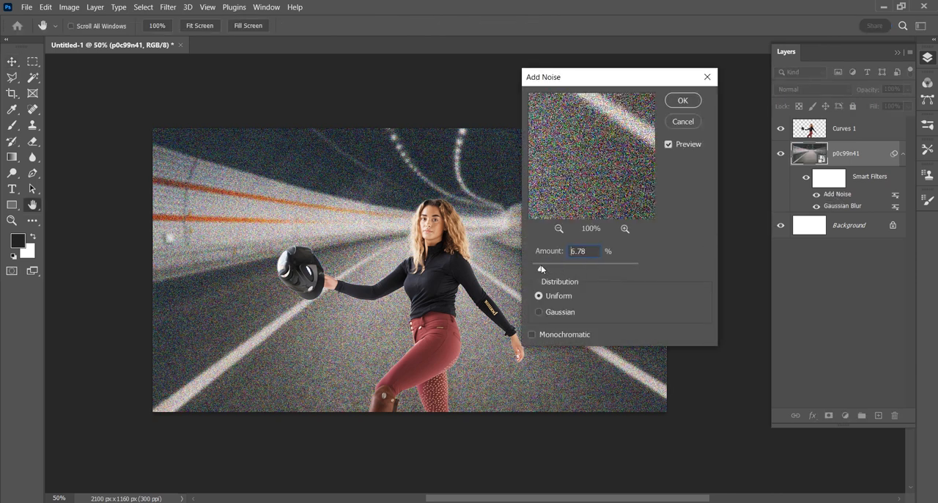
{"action": "left_click", "coordinate": [675, 104]}
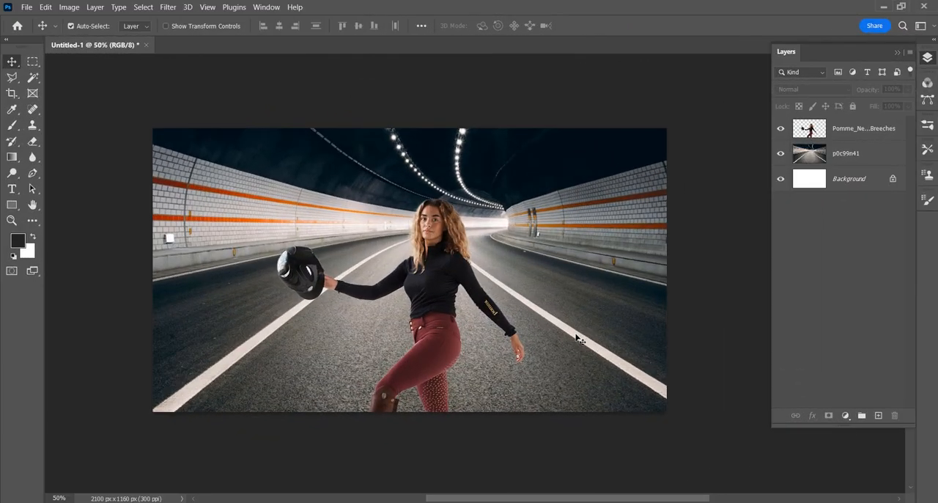
- Convert the woman and tunnel layers together into one smart object and open its contents
{"action": "left_click", "coordinate": [849, 133]}
{"action": "left_click", "coordinate": [849, 153], "text": "shift"}
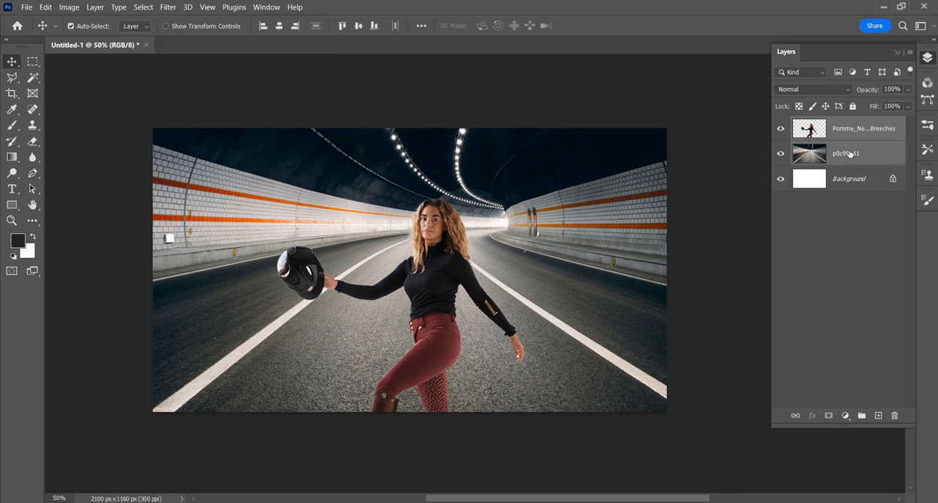
{"action": "right_click", "coordinate": [848, 154]}
{"action": "left_click", "coordinate": [812, 173]}
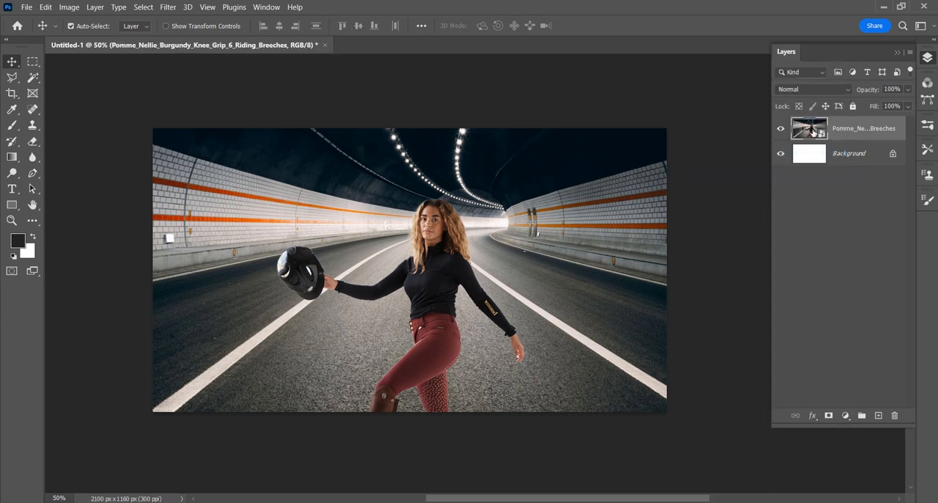
{"action": "double_click", "coordinate": [812, 131]}
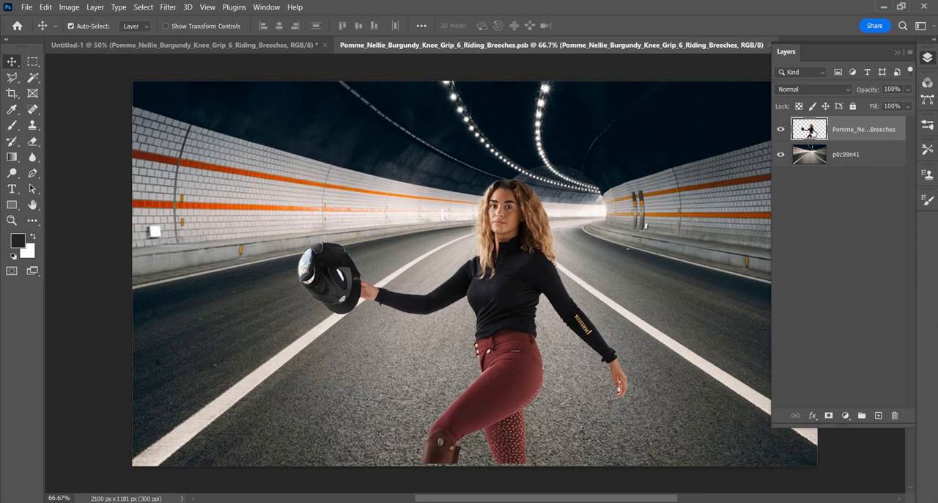
- Convert the woman layer and the p0c99n41 tunnel layer each into its own smart object inside the opened contents
{"action": "left_click", "coordinate": [834, 156]}
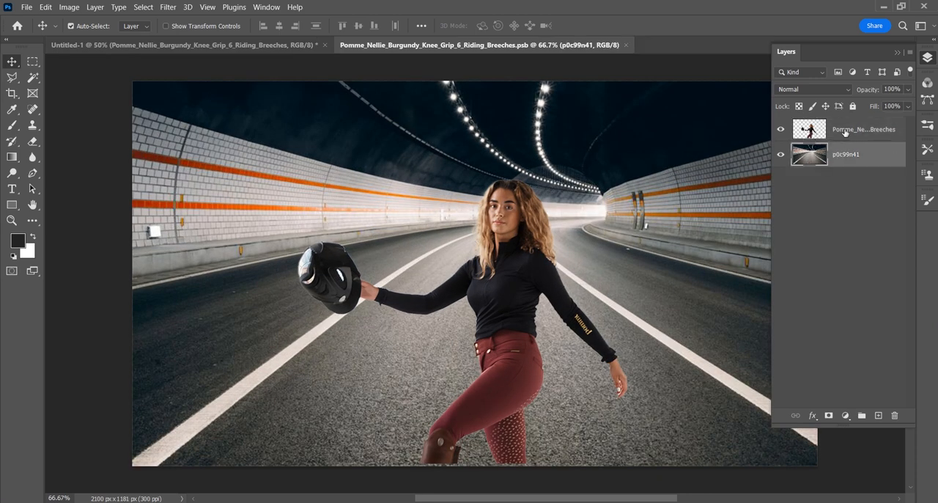
{"action": "left_click", "coordinate": [845, 132]}
{"action": "right_click", "coordinate": [844, 130]}
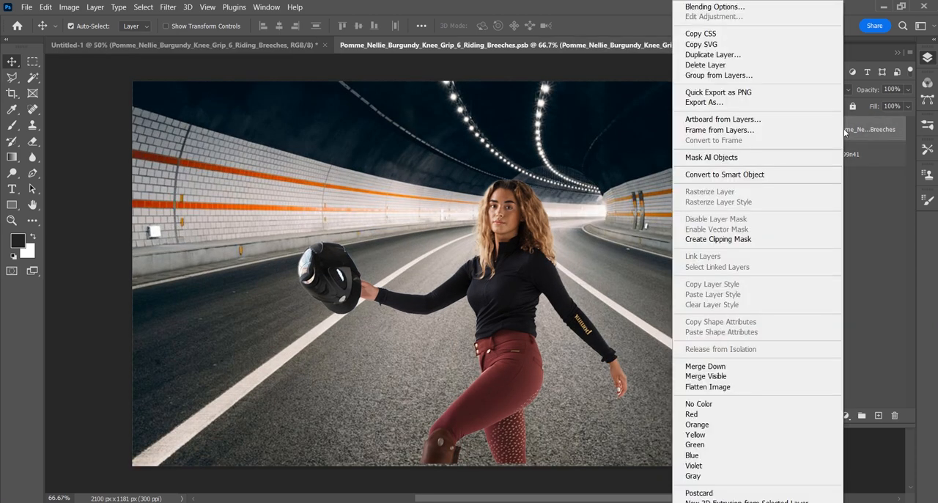
{"action": "left_click", "coordinate": [785, 176]}
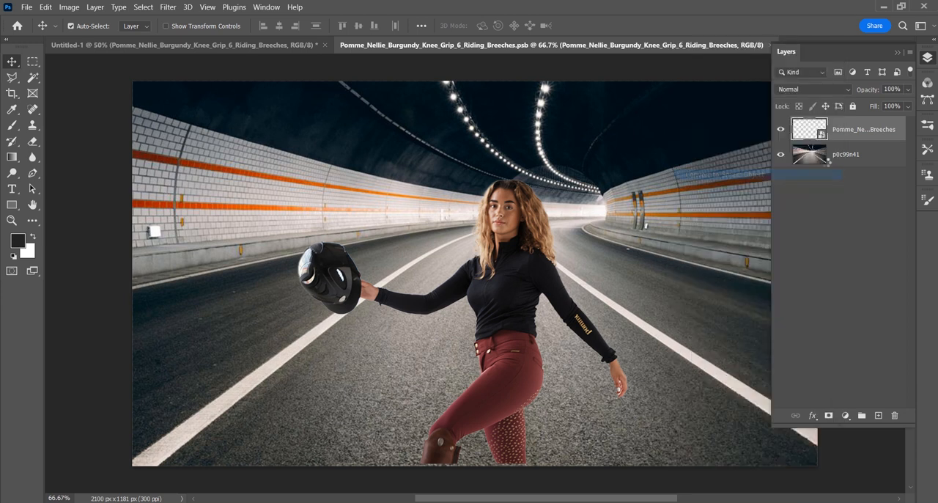
{"action": "left_click", "coordinate": [841, 156]}
{"action": "right_click", "coordinate": [841, 157]}
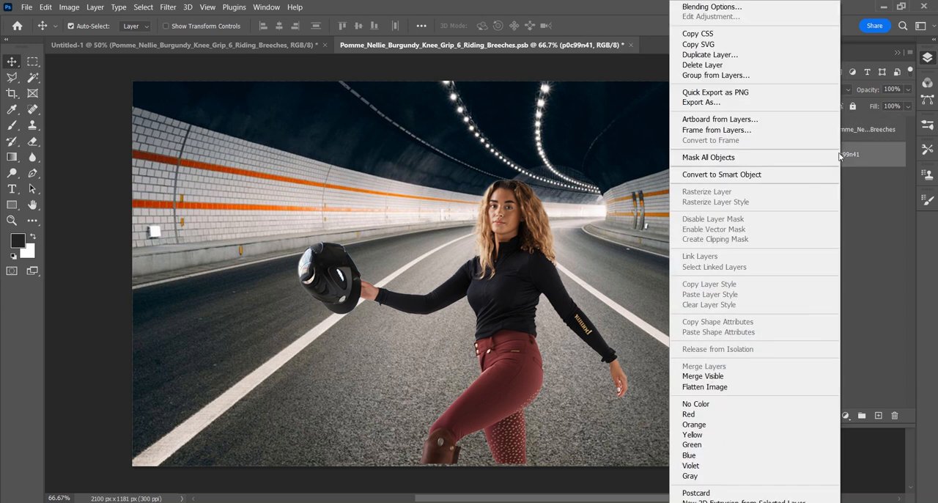
{"action": "left_click", "coordinate": [806, 174]}
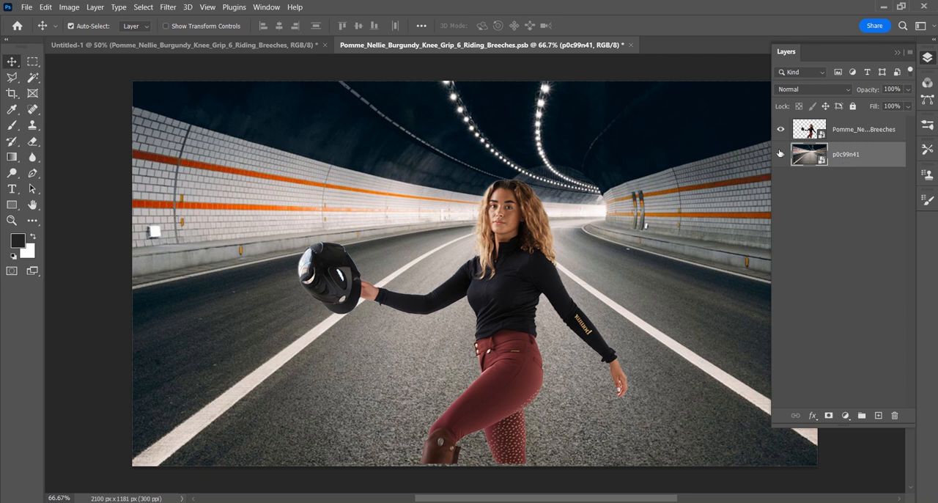
{"action": "left_click", "coordinate": [807, 133]}
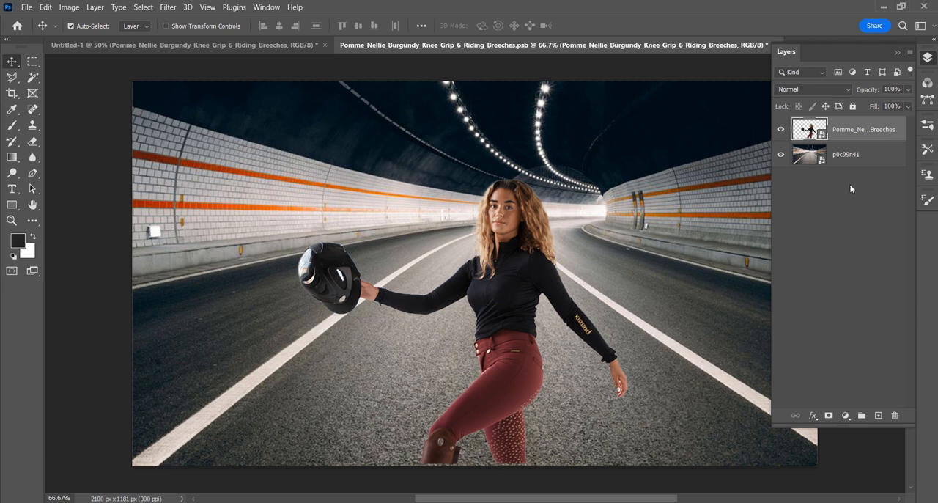
- Open the nested p0c99n41 smart object and darken the tunnel with a clipped Curves adjustment, input 126 and output 88
{"action": "double_click", "coordinate": [811, 158]}
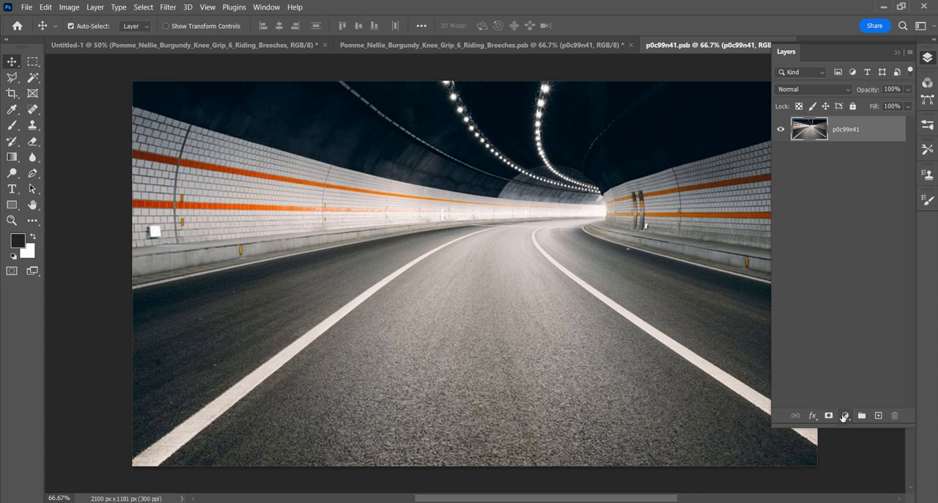
{"action": "left_click", "coordinate": [845, 416]}
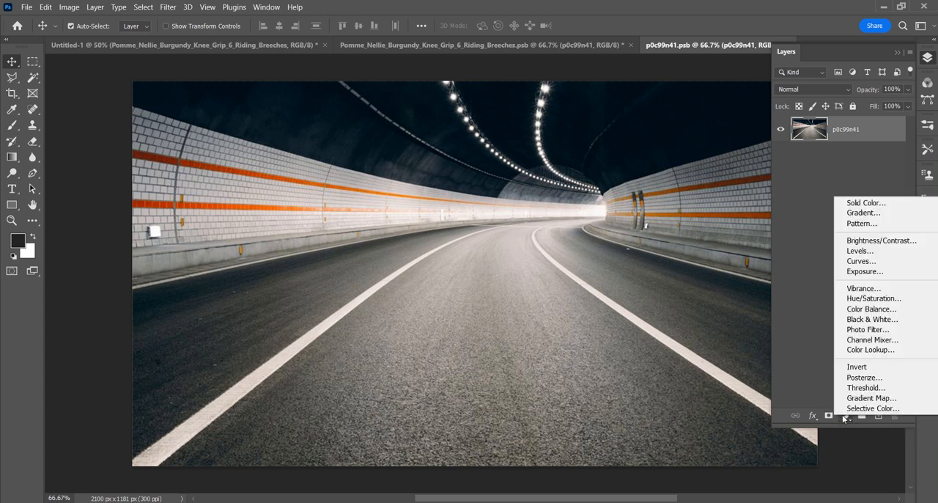
{"action": "left_click", "coordinate": [859, 261]}
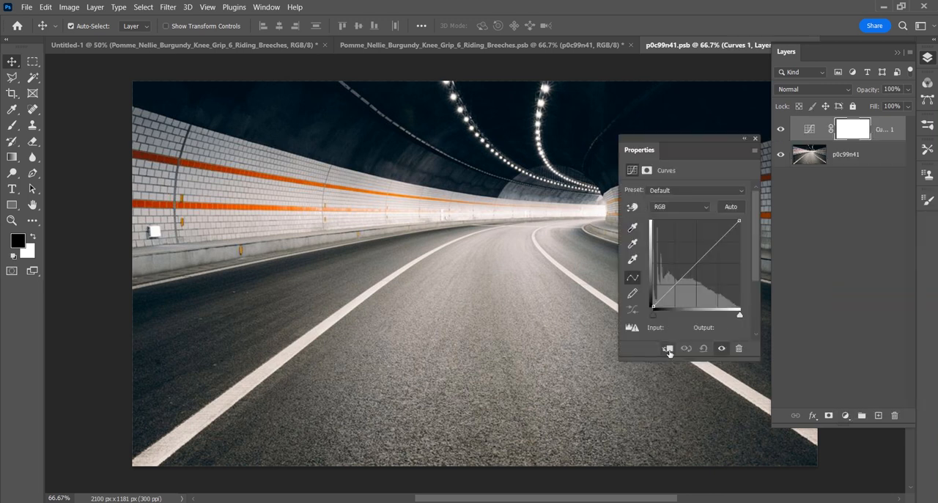
{"action": "left_click", "coordinate": [668, 349]}
{"action": "left_click_drag", "start_coordinate": [691, 267], "coordinate": [695, 277]}
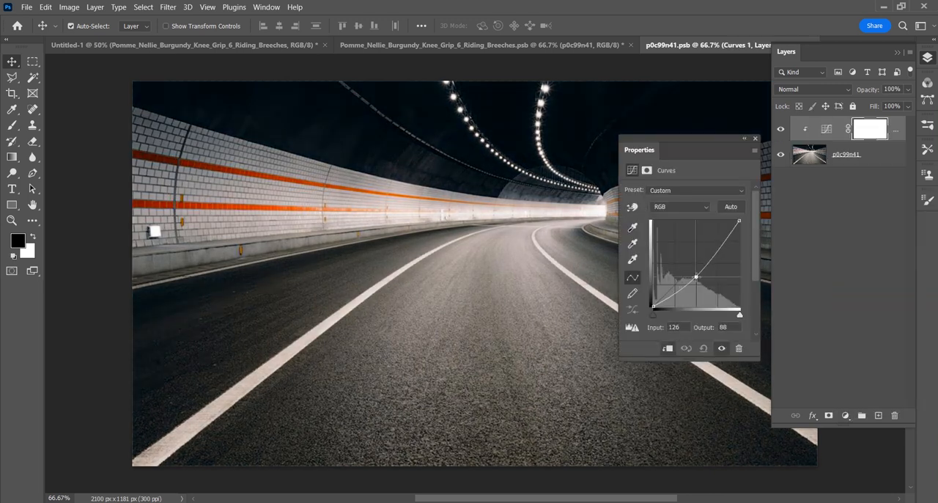
{"action": "left_click", "coordinate": [755, 138]}
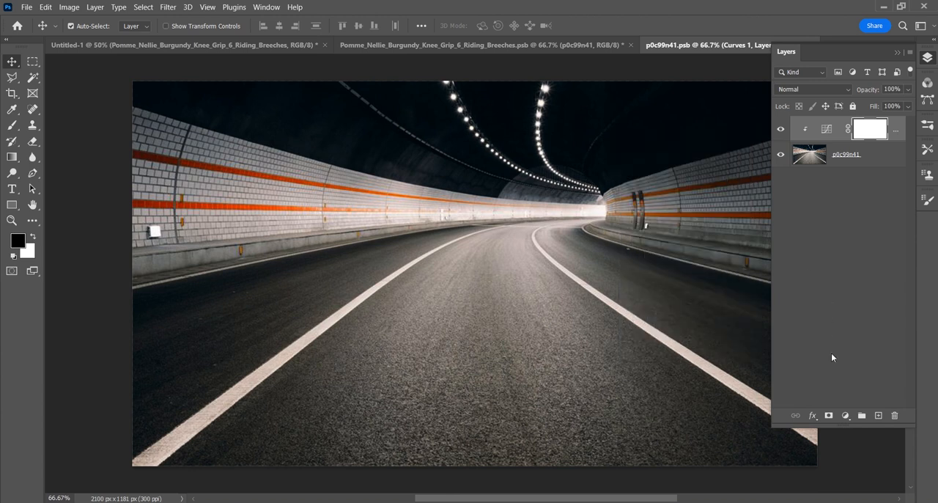
- Add a Brightness/Contrast adjustment layer above the Curves adjustment with contrast set to 16
{"action": "left_click", "coordinate": [845, 416]}
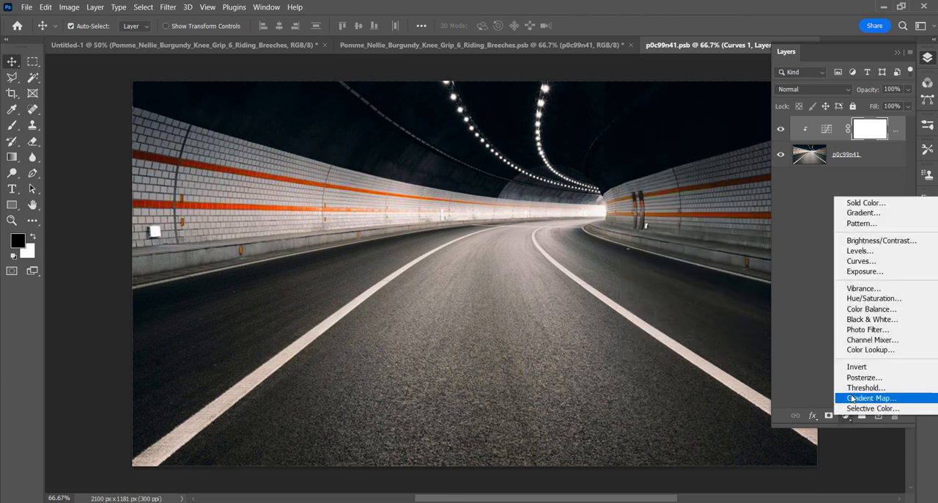
{"action": "left_click", "coordinate": [861, 242]}
{"action": "left_click_drag", "start_coordinate": [686, 250], "coordinate": [691, 250]}
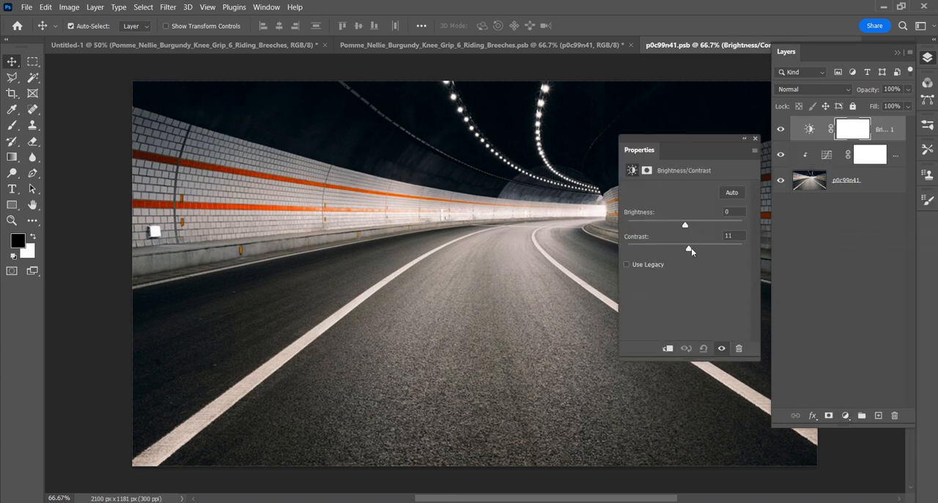
- Add a Hue/Saturation adjustment layer above the Brightness/Contrast layer with Colorize enabled and hue set to 40
{"action": "left_click", "coordinate": [755, 138]}
{"action": "left_click", "coordinate": [848, 417]}
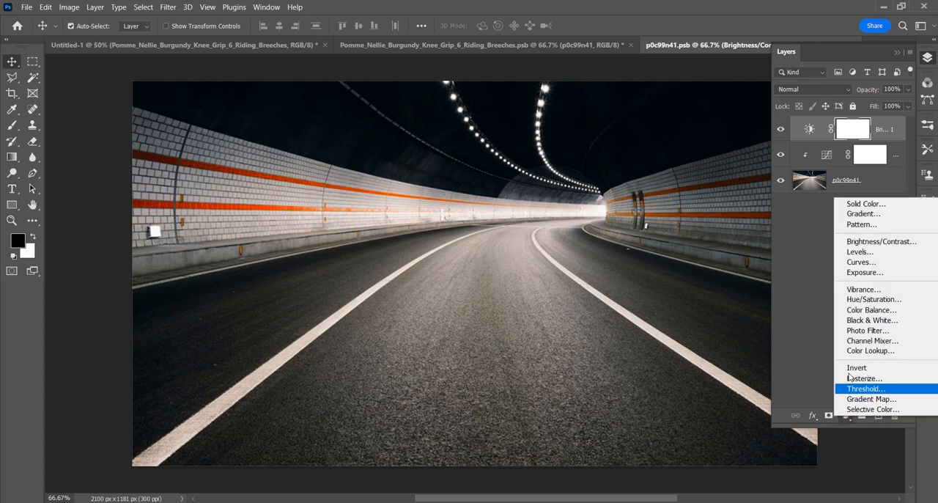
{"action": "left_click", "coordinate": [858, 302]}
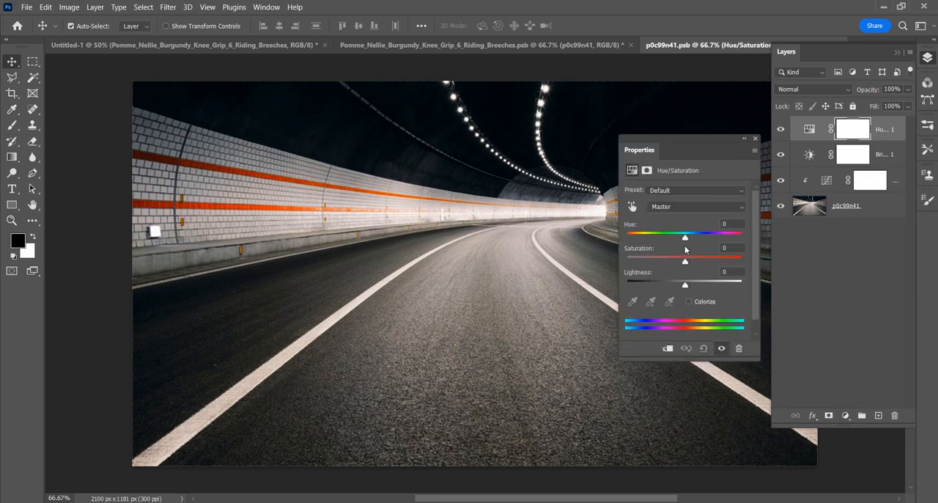
{"action": "left_click", "coordinate": [689, 302]}
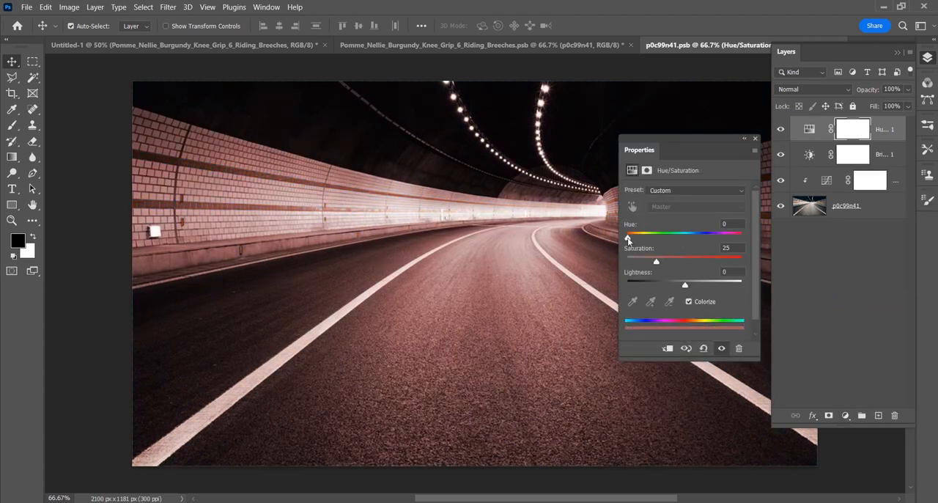
{"action": "left_click_drag", "start_coordinate": [632, 241], "coordinate": [641, 240]}
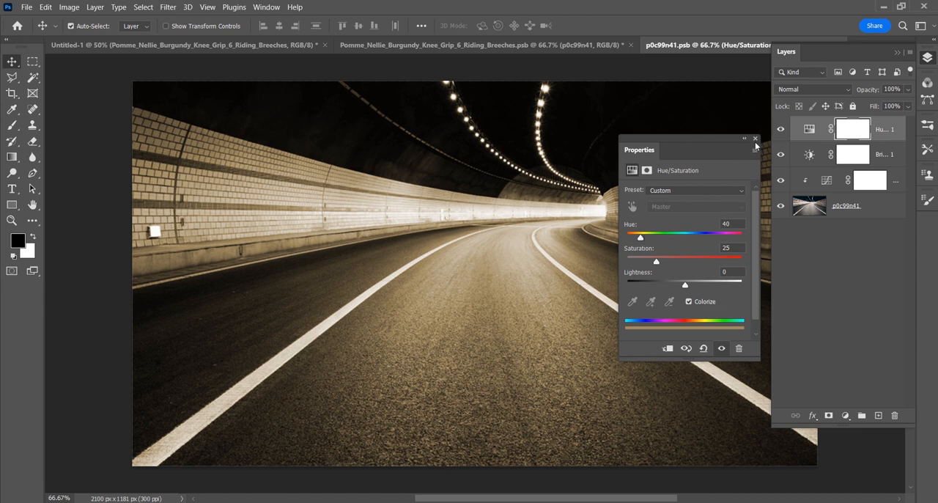
{"action": "left_click", "coordinate": [755, 138]}
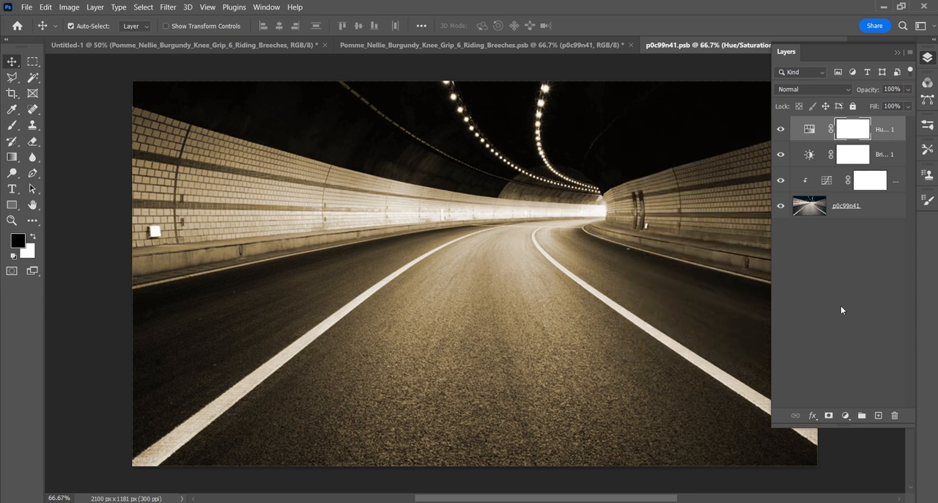
- Save the edited p0c99n41.psb tunnel contents and close that document
{"action": "key", "text": "ctrl"}
{"action": "left_click_drag", "start_coordinate": [712, 49], "coordinate": [207, 162]}
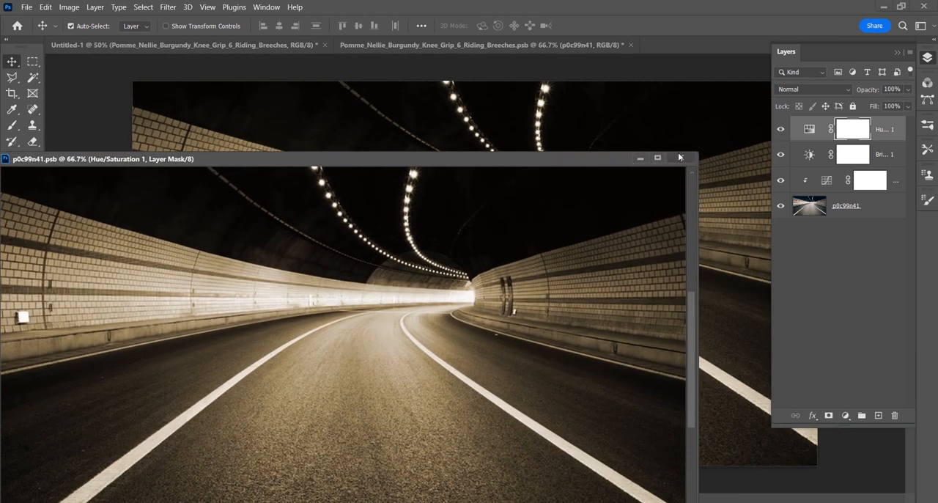
{"action": "left_click", "coordinate": [679, 158]}
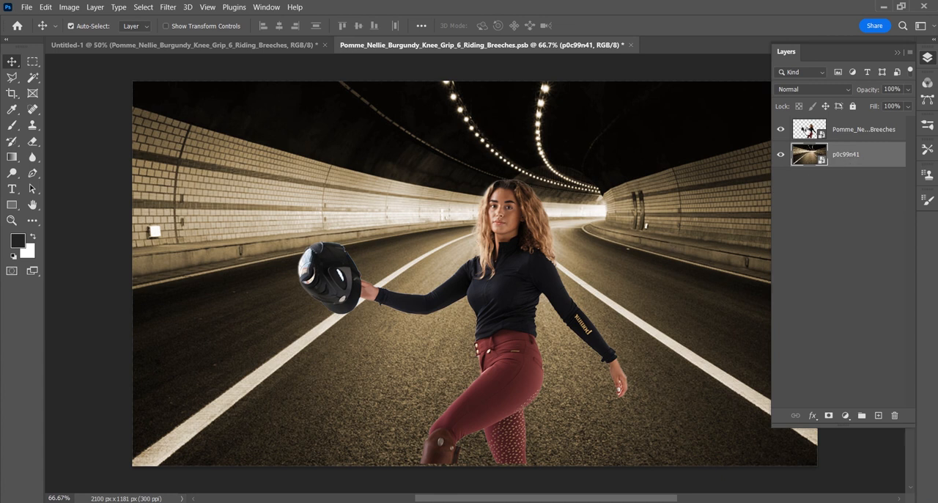
- Open the nested woman smart object and add a Hue/Saturation adjustment layer with hue +9, saturation -9 and lightness +12
{"action": "double_click", "coordinate": [806, 129]}
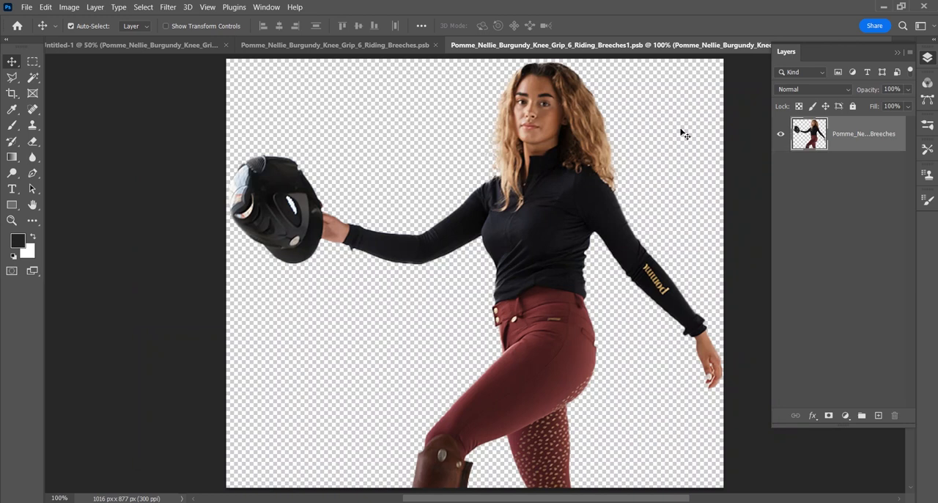
{"action": "left_click", "coordinate": [845, 414]}
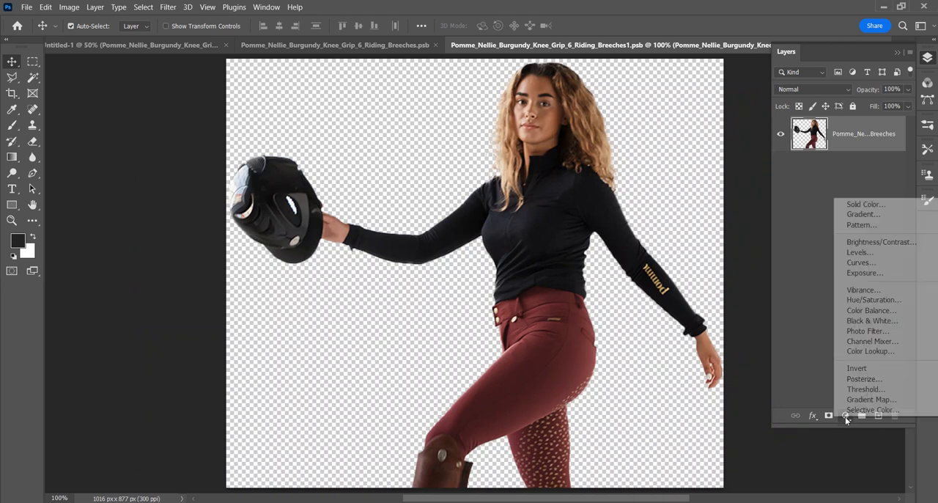
{"action": "left_click", "coordinate": [867, 300]}
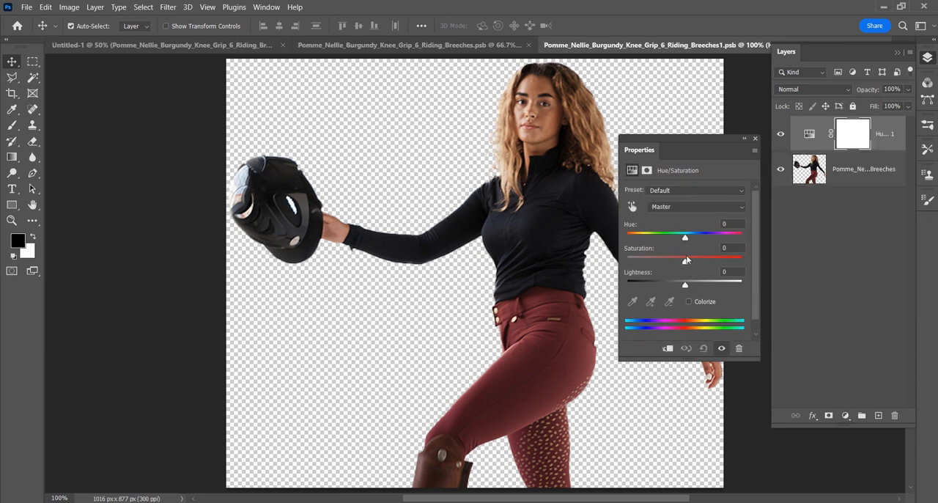
{"action": "left_click_drag", "start_coordinate": [686, 239], "coordinate": [692, 286]}
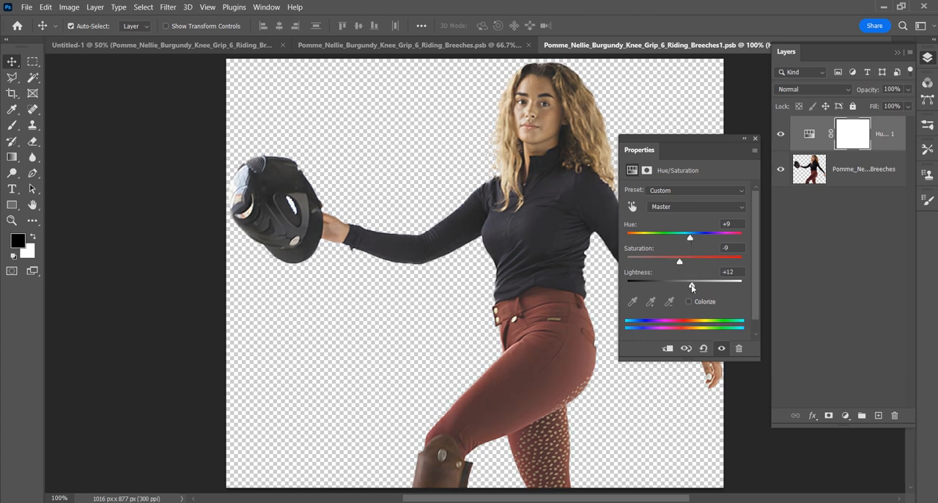
{"action": "left_click", "coordinate": [756, 139]}
- Add a Levels adjustment layer above the woman's Hue/Saturation layer with the midtone value set to 0.82
{"action": "left_click", "coordinate": [846, 416]}
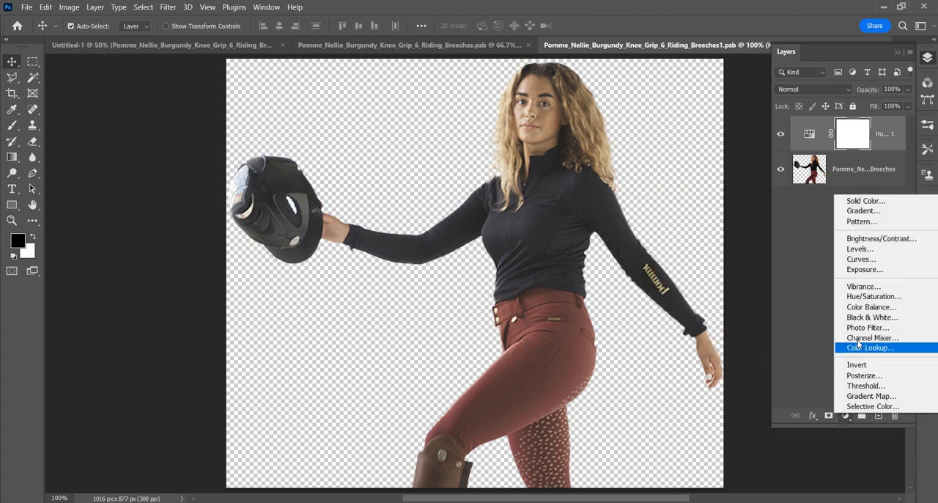
{"action": "left_click", "coordinate": [862, 249]}
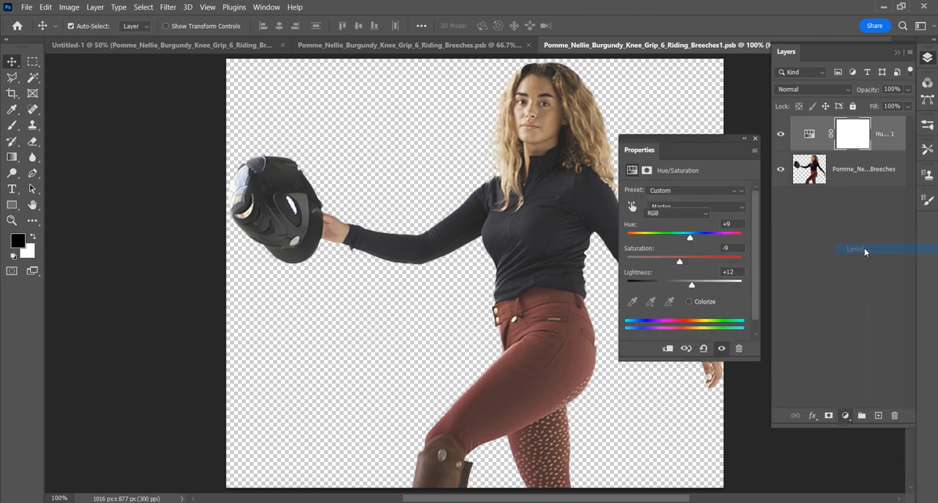
{"action": "left_click_drag", "start_coordinate": [695, 280], "coordinate": [702, 283]}
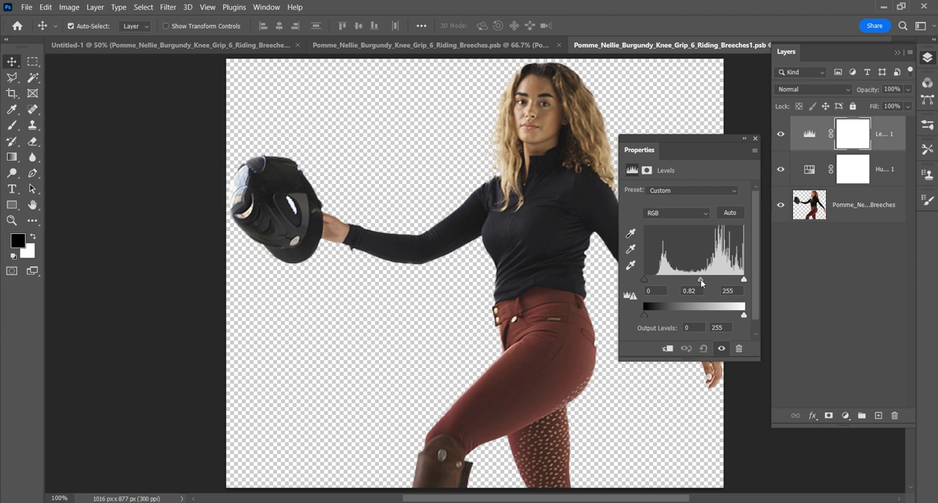
{"action": "left_click", "coordinate": [755, 138]}
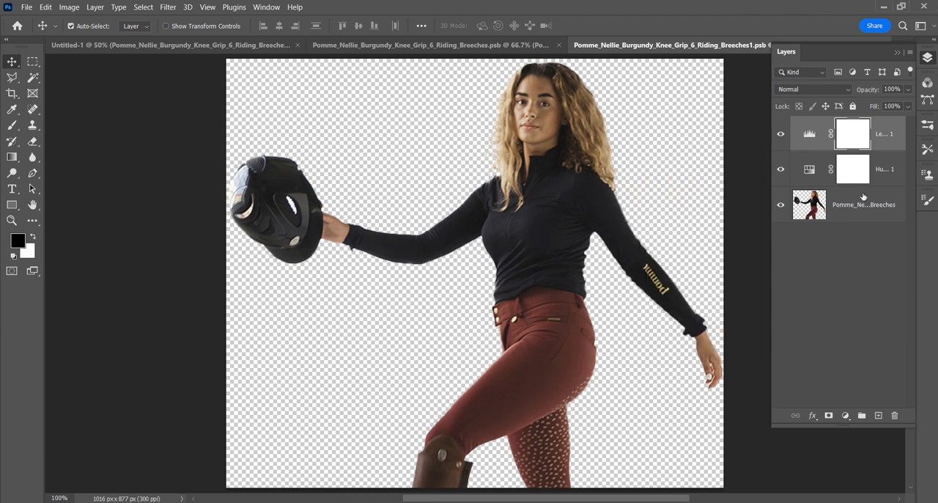
- Save the nested woman document Pomme_Nellie_Burgundy_Knee_Grip_6_Riding_Breeches1.psb and close it
{"action": "key", "text": "ctrl+s"}
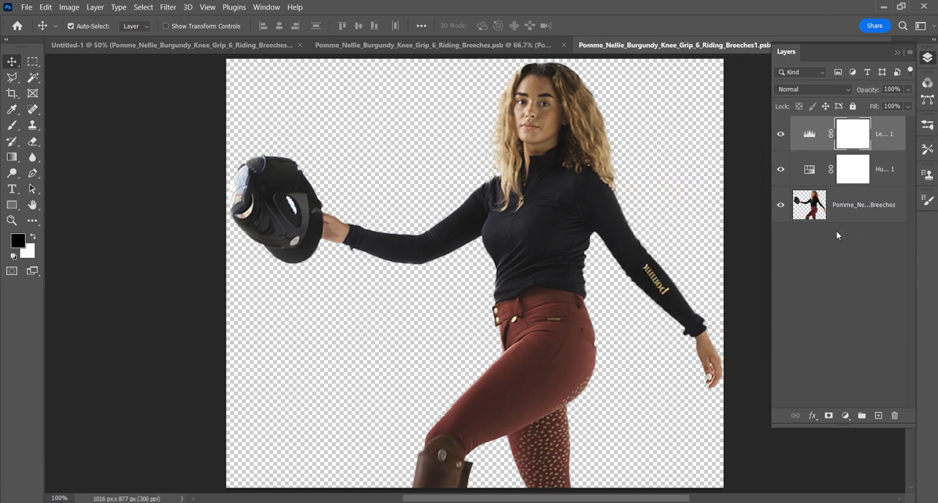
{"action": "left_click_drag", "start_coordinate": [682, 46], "coordinate": [434, 108]}
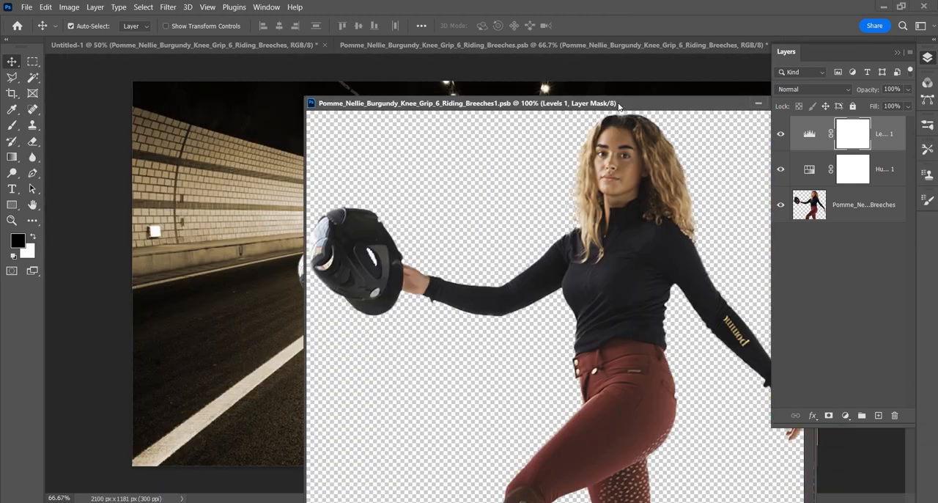
{"action": "left_click_drag", "start_coordinate": [618, 107], "coordinate": [322, 108]}
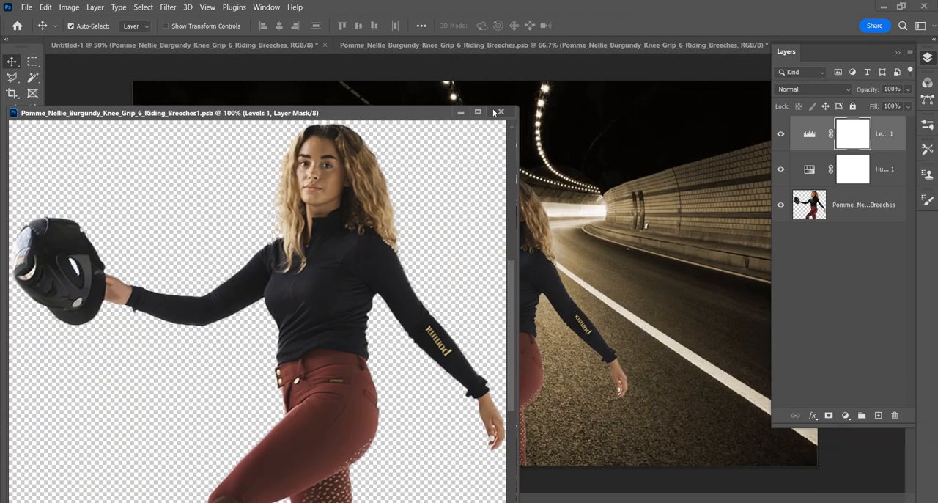
{"action": "left_click", "coordinate": [504, 110]}
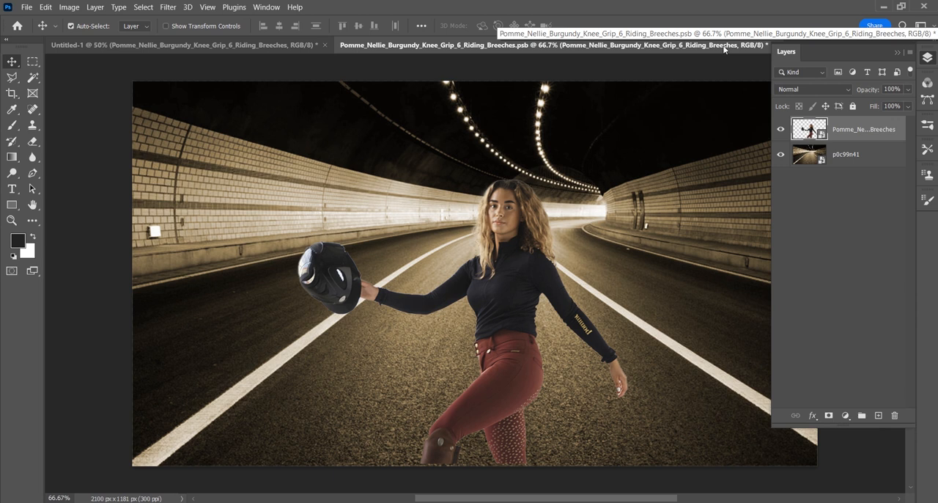
- Save the enclosing smart object document containing the woman and tunnel, and close it to return to Untitled-1
{"action": "key", "text": "ctrl+s"}
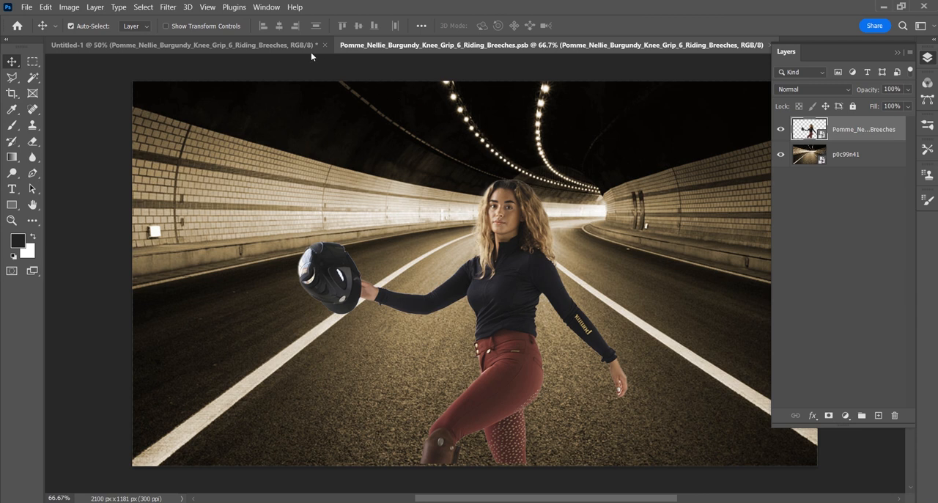
{"action": "left_click_drag", "start_coordinate": [365, 49], "coordinate": [473, 144]}
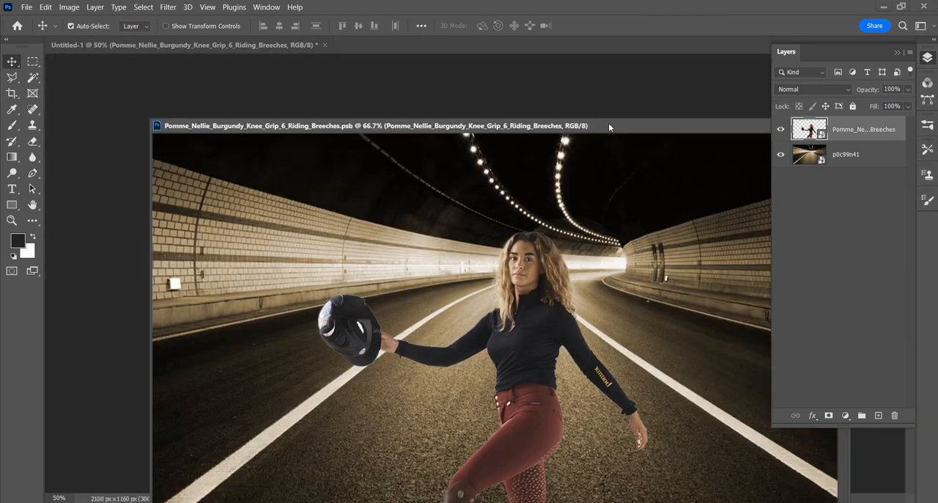
{"action": "left_click_drag", "start_coordinate": [614, 120], "coordinate": [276, 130]}
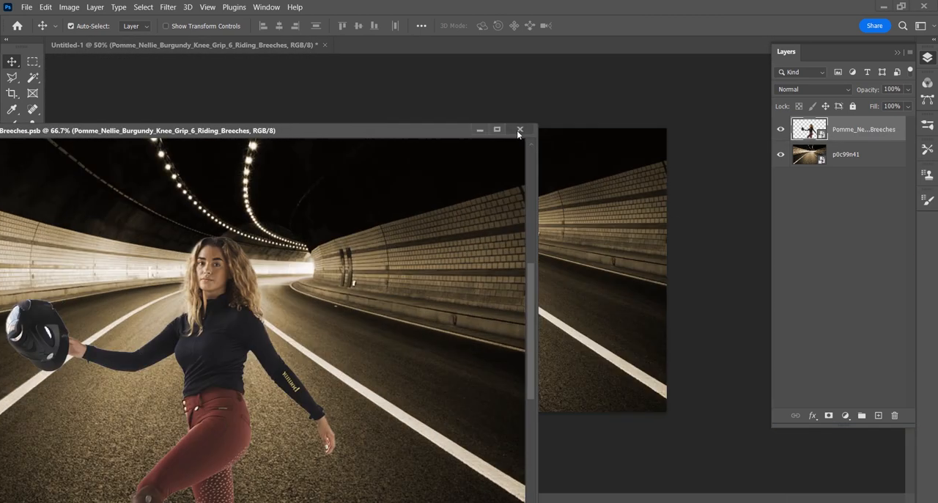
{"action": "left_click", "coordinate": [518, 130]}
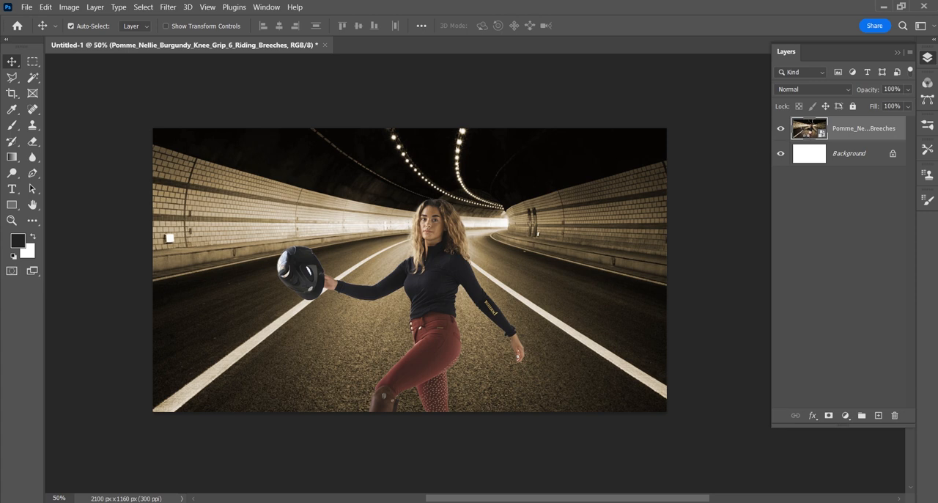
- Reopen the nested woman smart object through the combined one and brighten her with a Curves adjustment layer, input 94 and output 128
{"action": "double_click", "coordinate": [810, 129]}
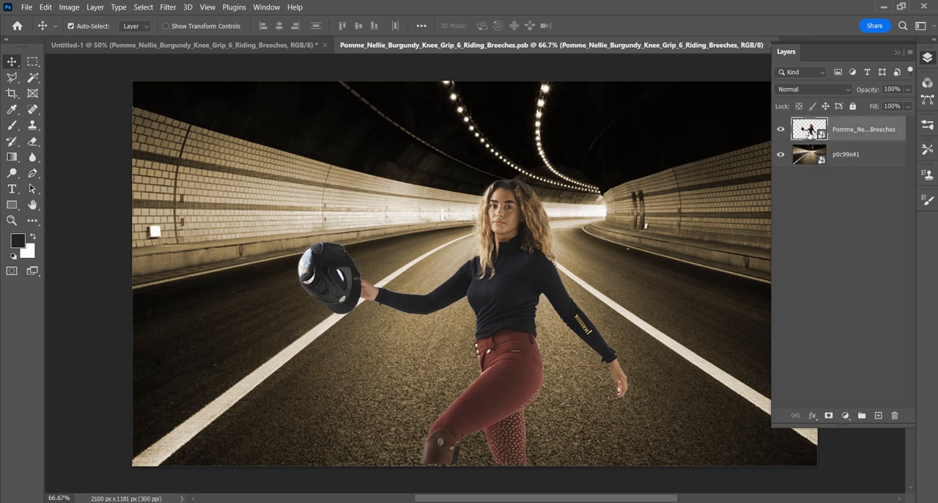
{"action": "double_click", "coordinate": [810, 129]}
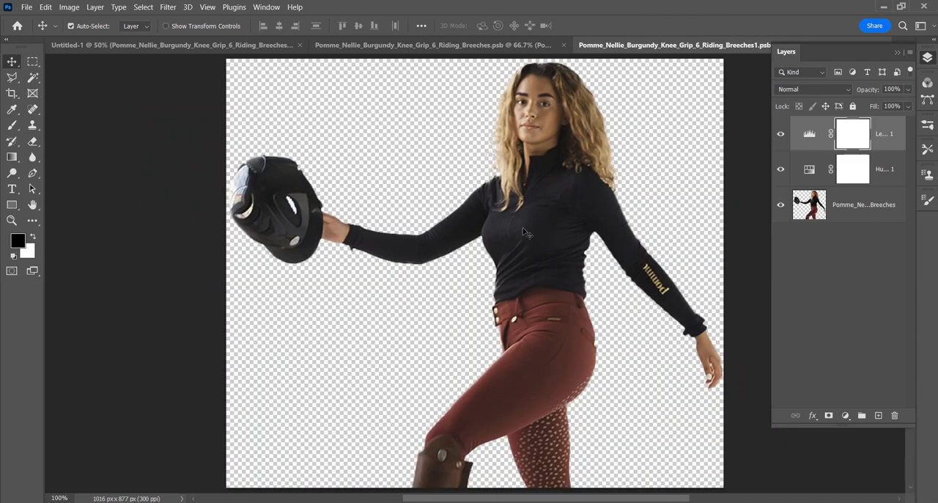
{"action": "left_click", "coordinate": [845, 415]}
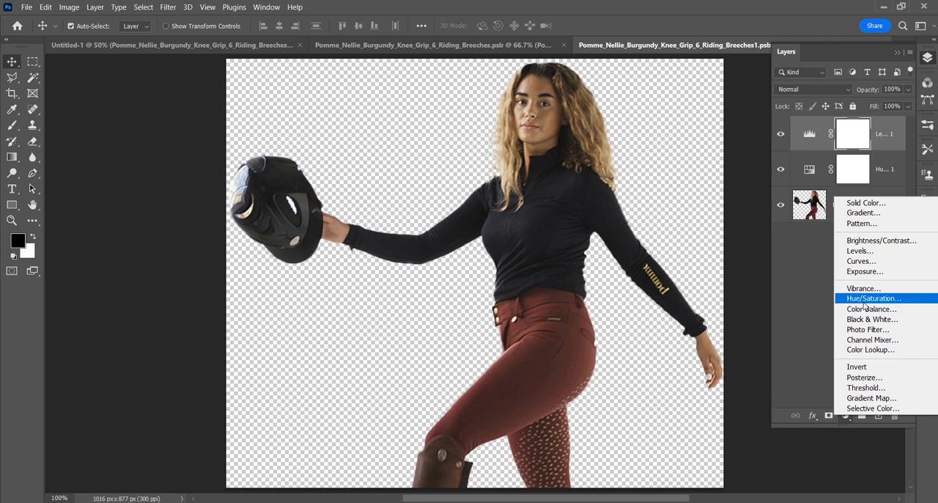
{"action": "left_click", "coordinate": [868, 262]}
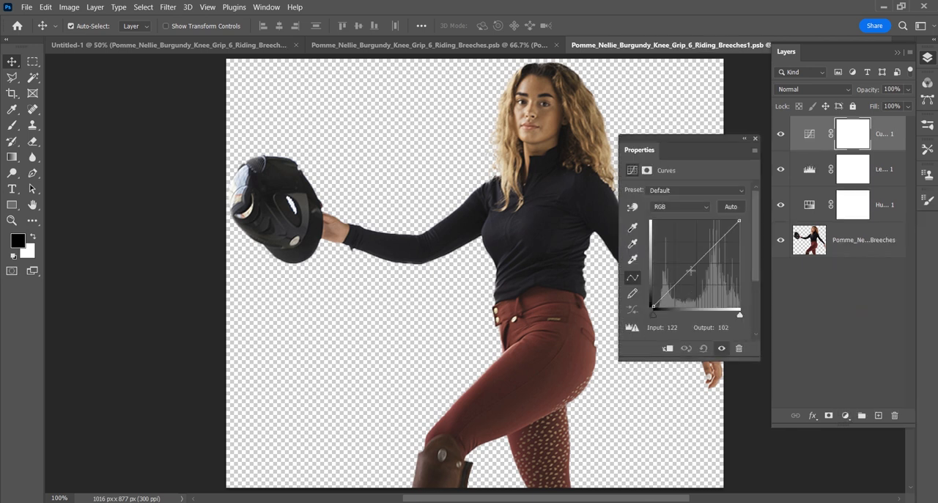
{"action": "left_click_drag", "start_coordinate": [690, 270], "coordinate": [686, 262]}
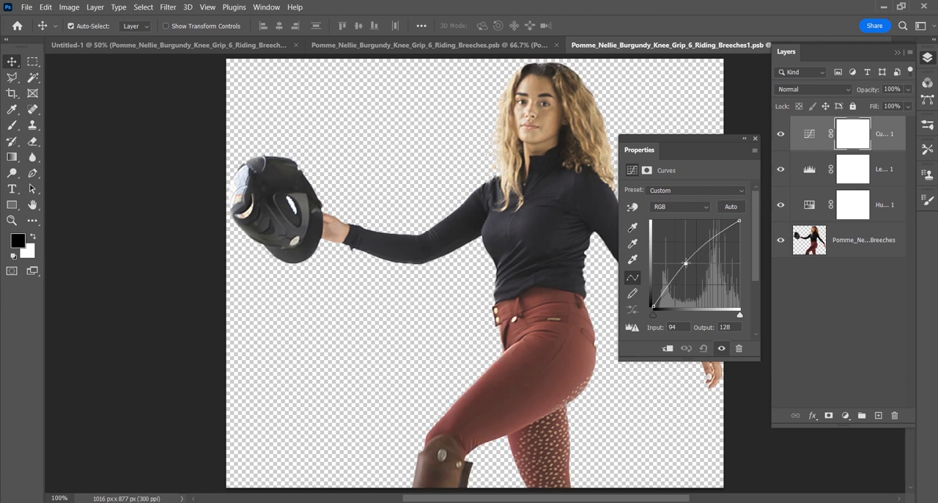
{"action": "left_click", "coordinate": [755, 139]}
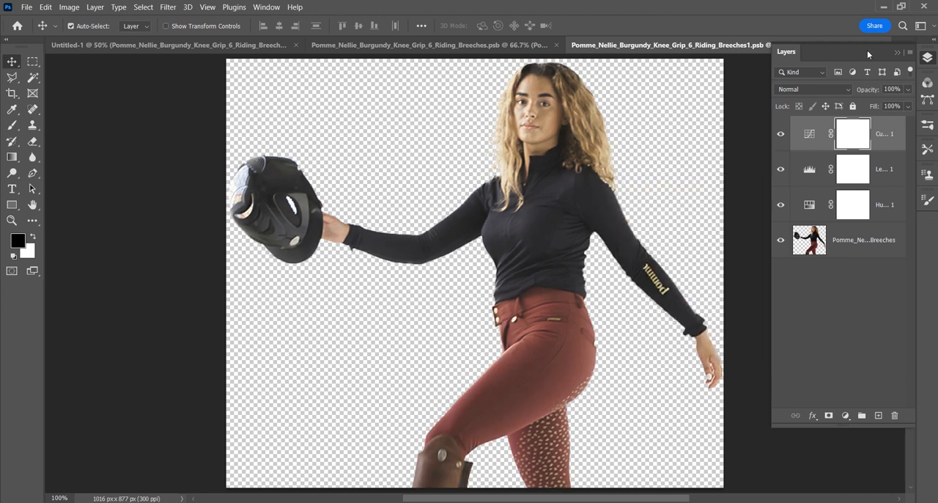
- Close the nested woman document and the enclosing smart object document, saving the changes to both, and show the layers of Untitled-1
{"action": "left_click", "coordinate": [899, 52]}
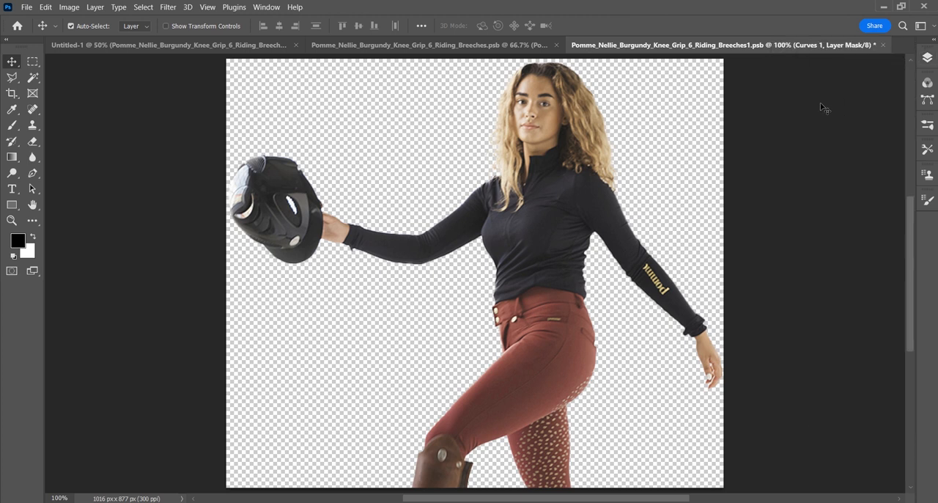
{"action": "left_click", "coordinate": [883, 44]}
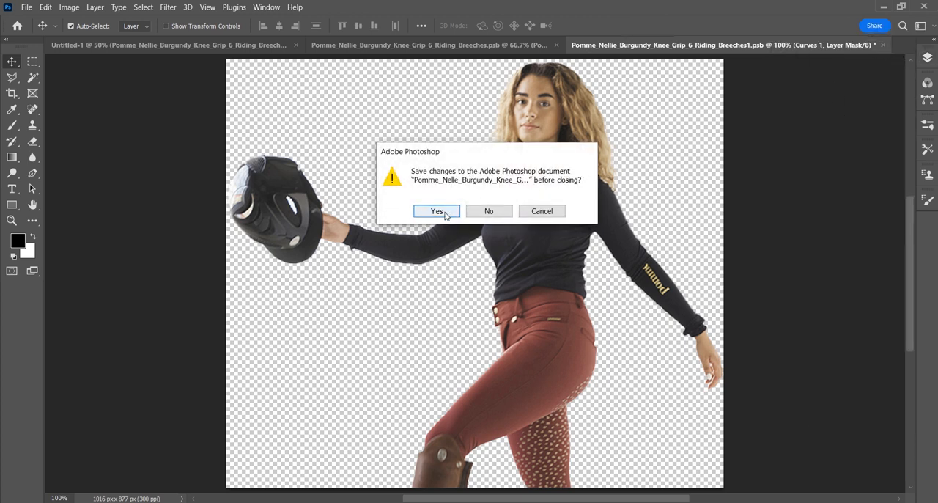
{"action": "left_click", "coordinate": [443, 212]}
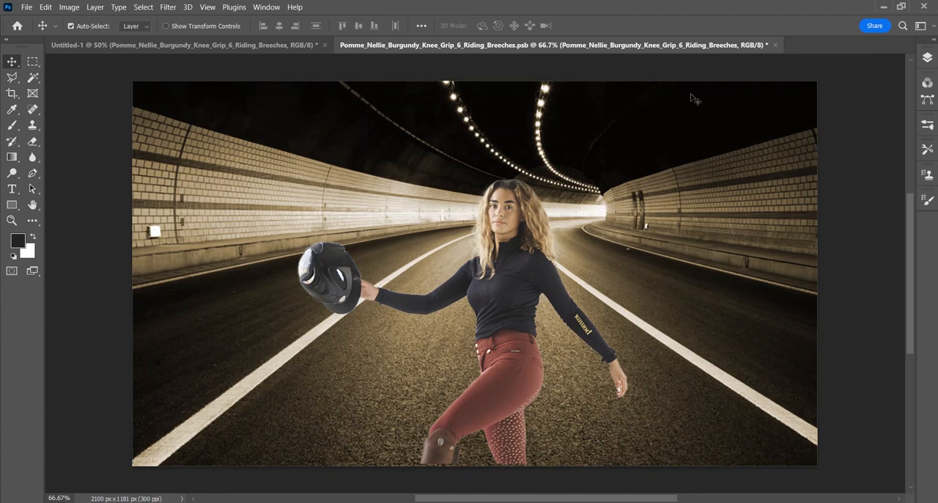
{"action": "left_click", "coordinate": [775, 45]}
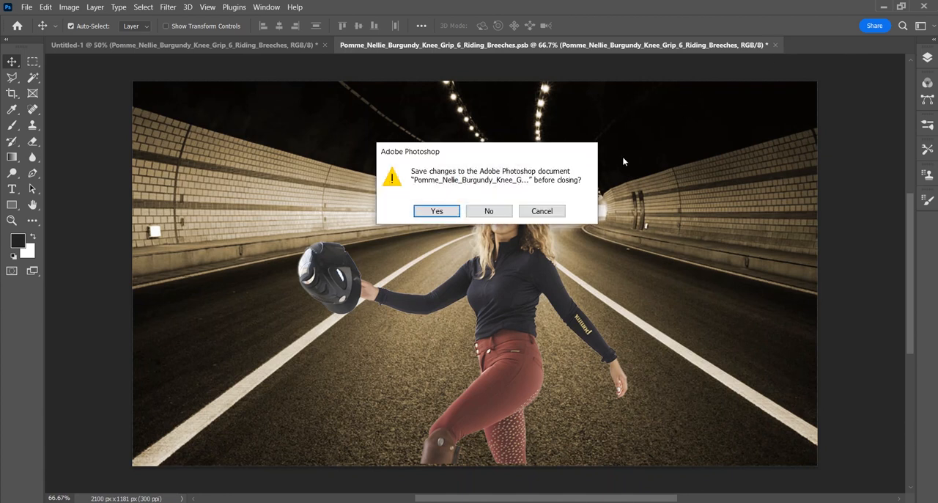
{"action": "left_click", "coordinate": [443, 212]}
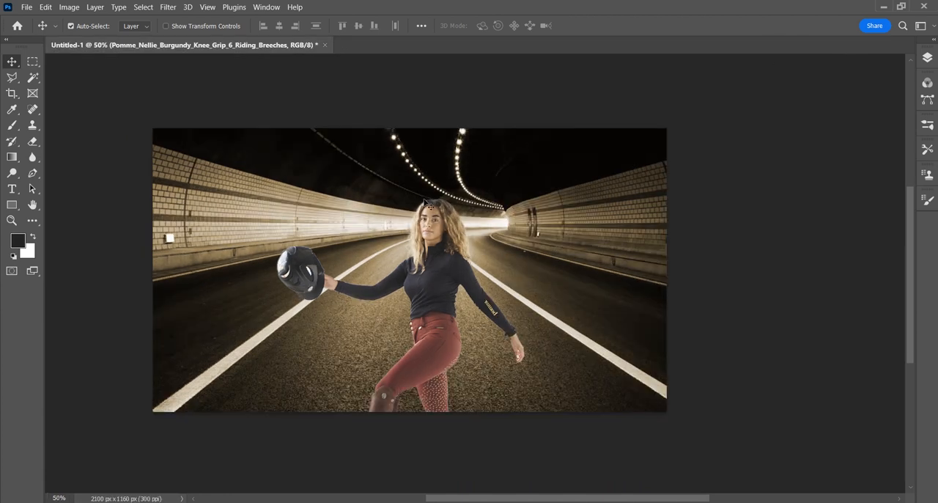
{"action": "left_click", "coordinate": [927, 59]}
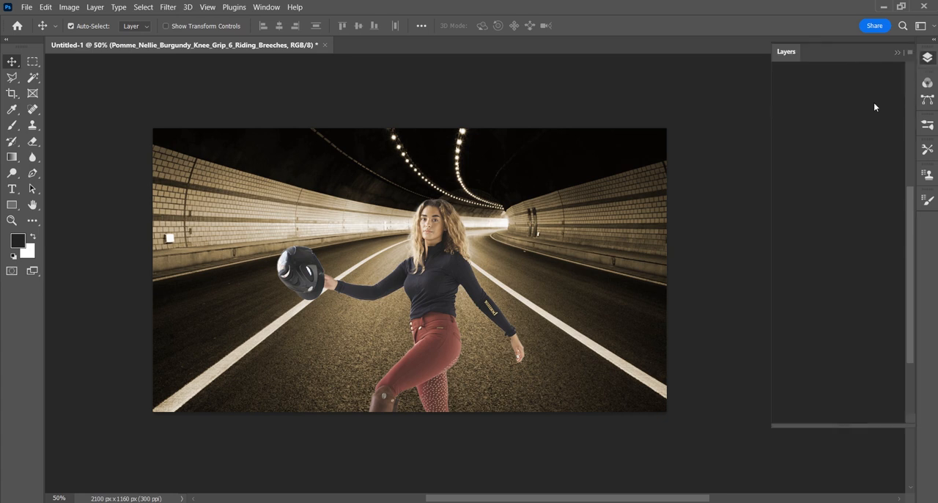